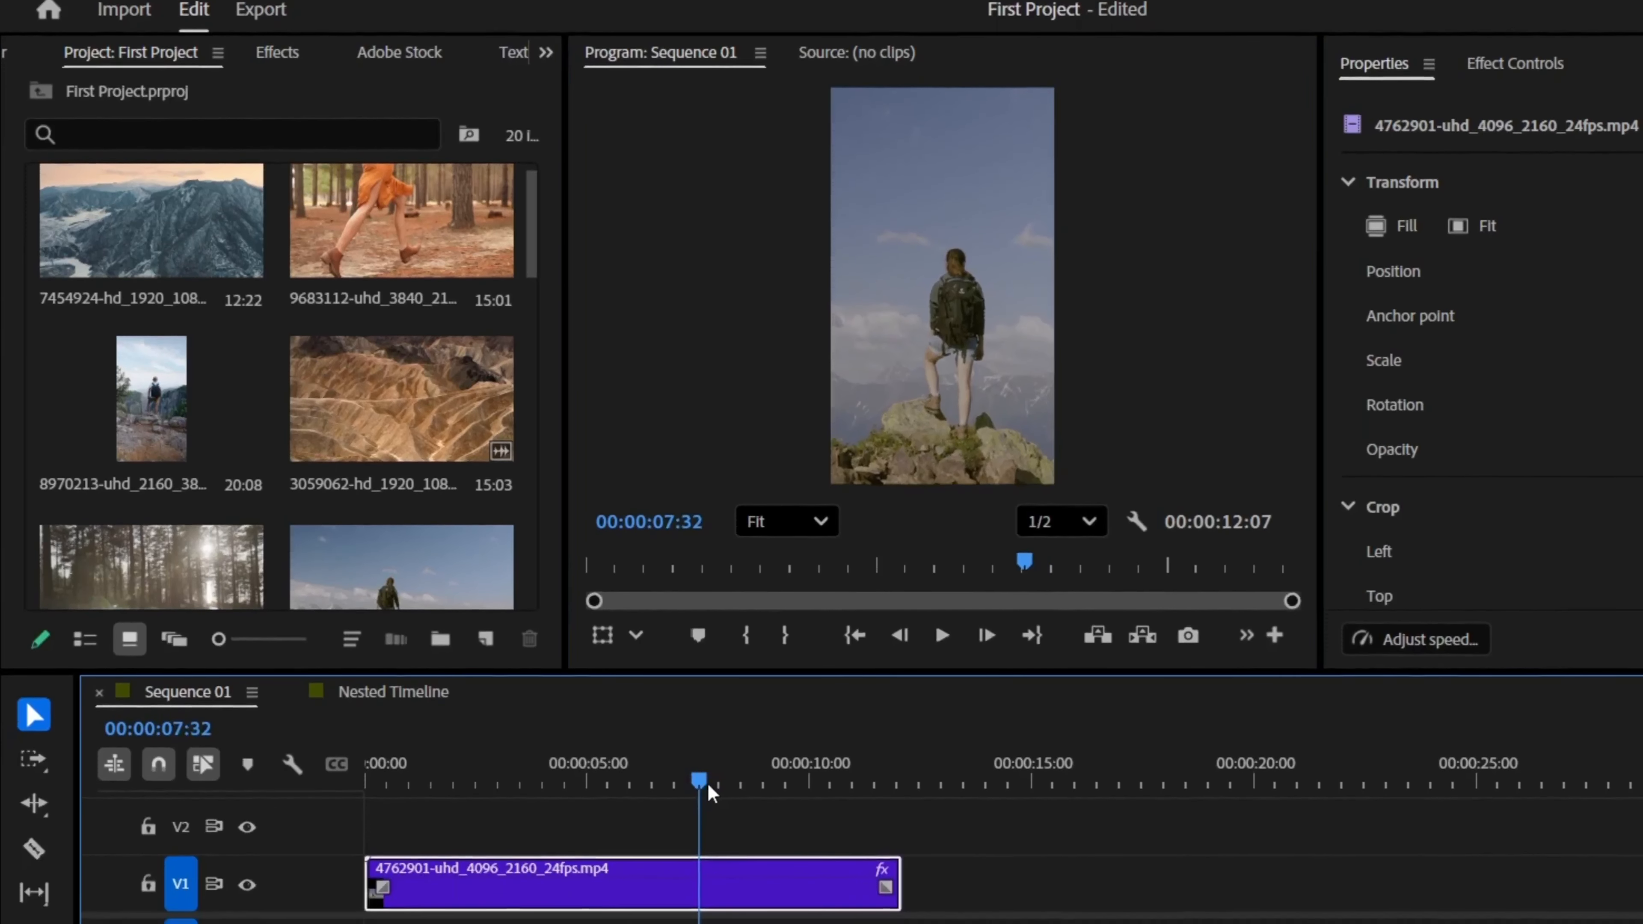
Select the hiker clip in Sequence 01 and play a stretch of the original footage
click(492, 864)
key(space)
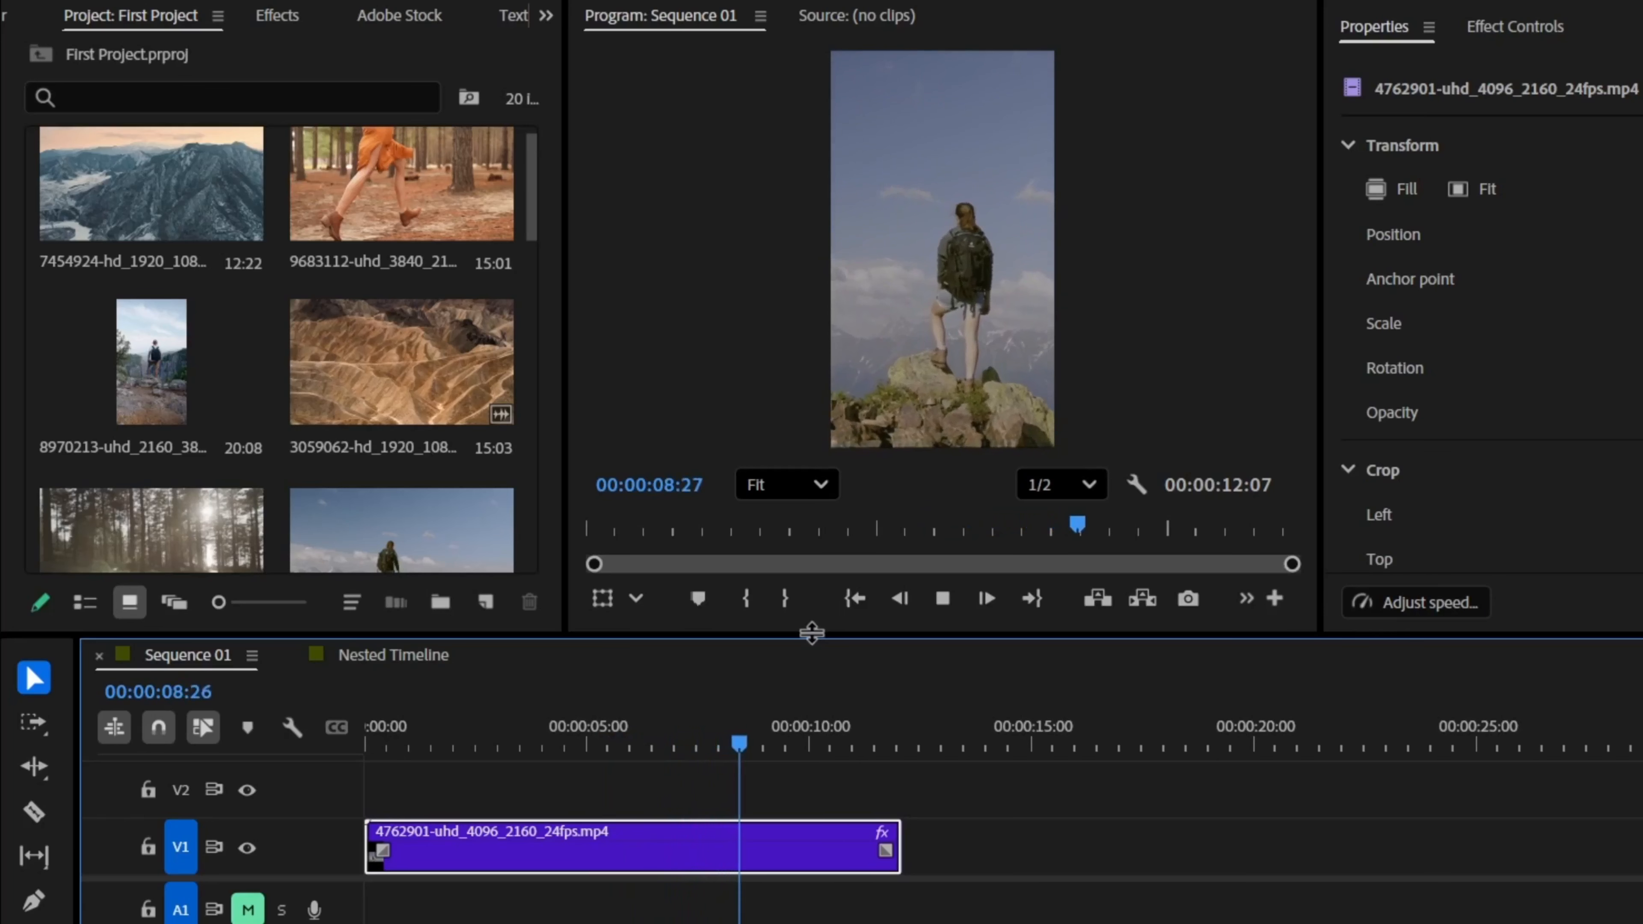
key(space)
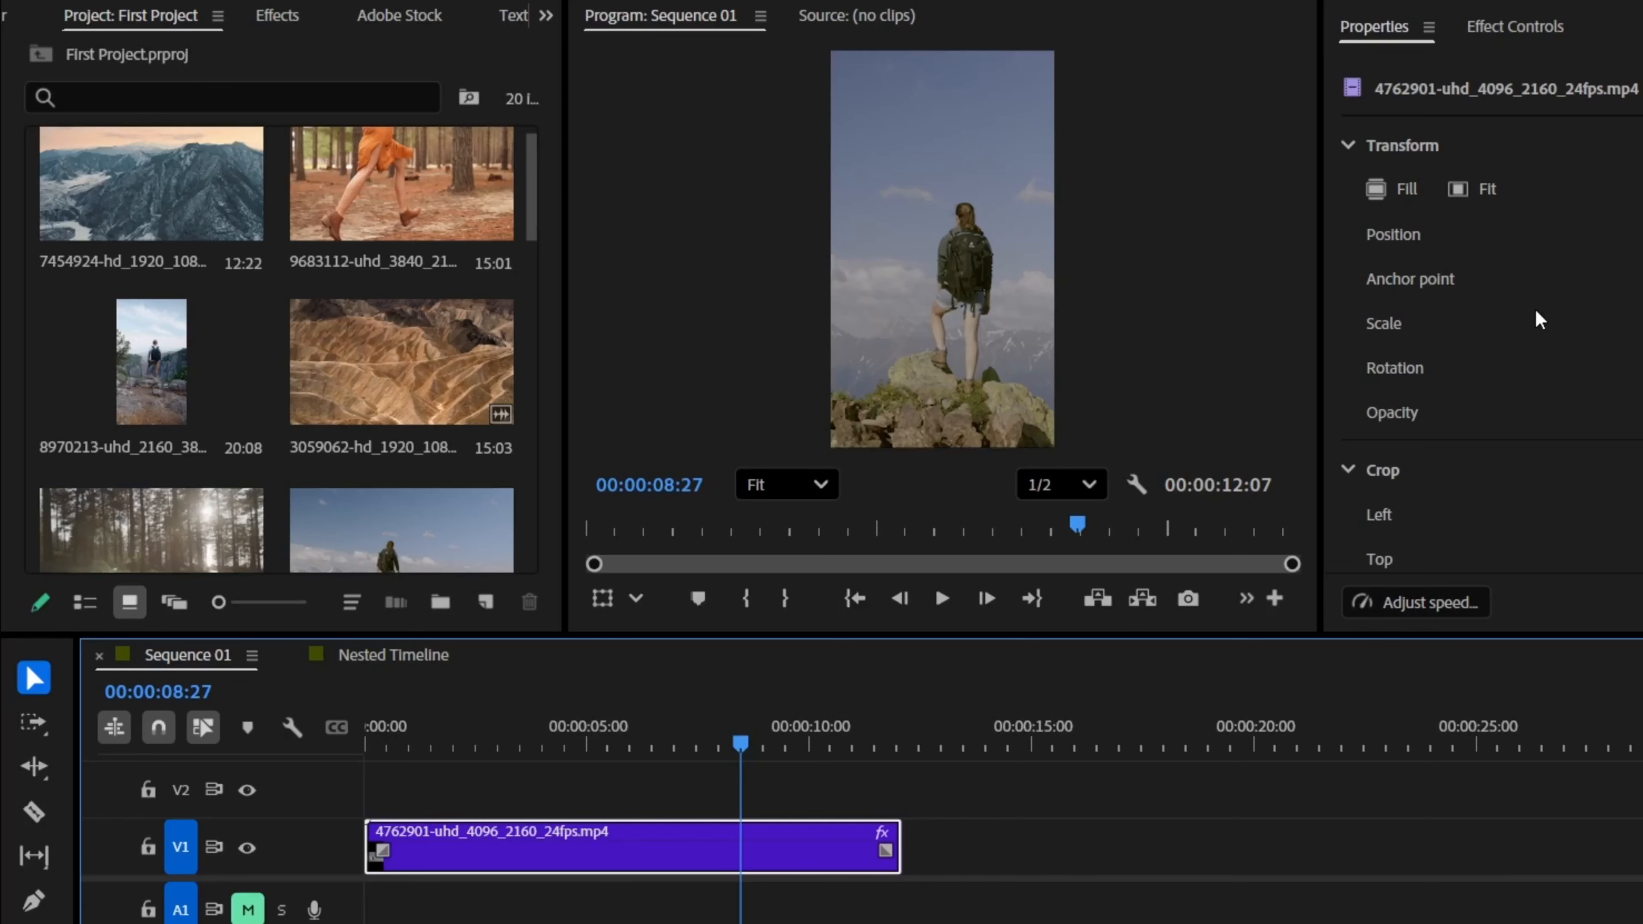
Find the Warp Stabilizer effect by searching for "warp" and apply it to the 4762901-uhd_4096_2160_24fps.mp4 clip on V1
click(277, 18)
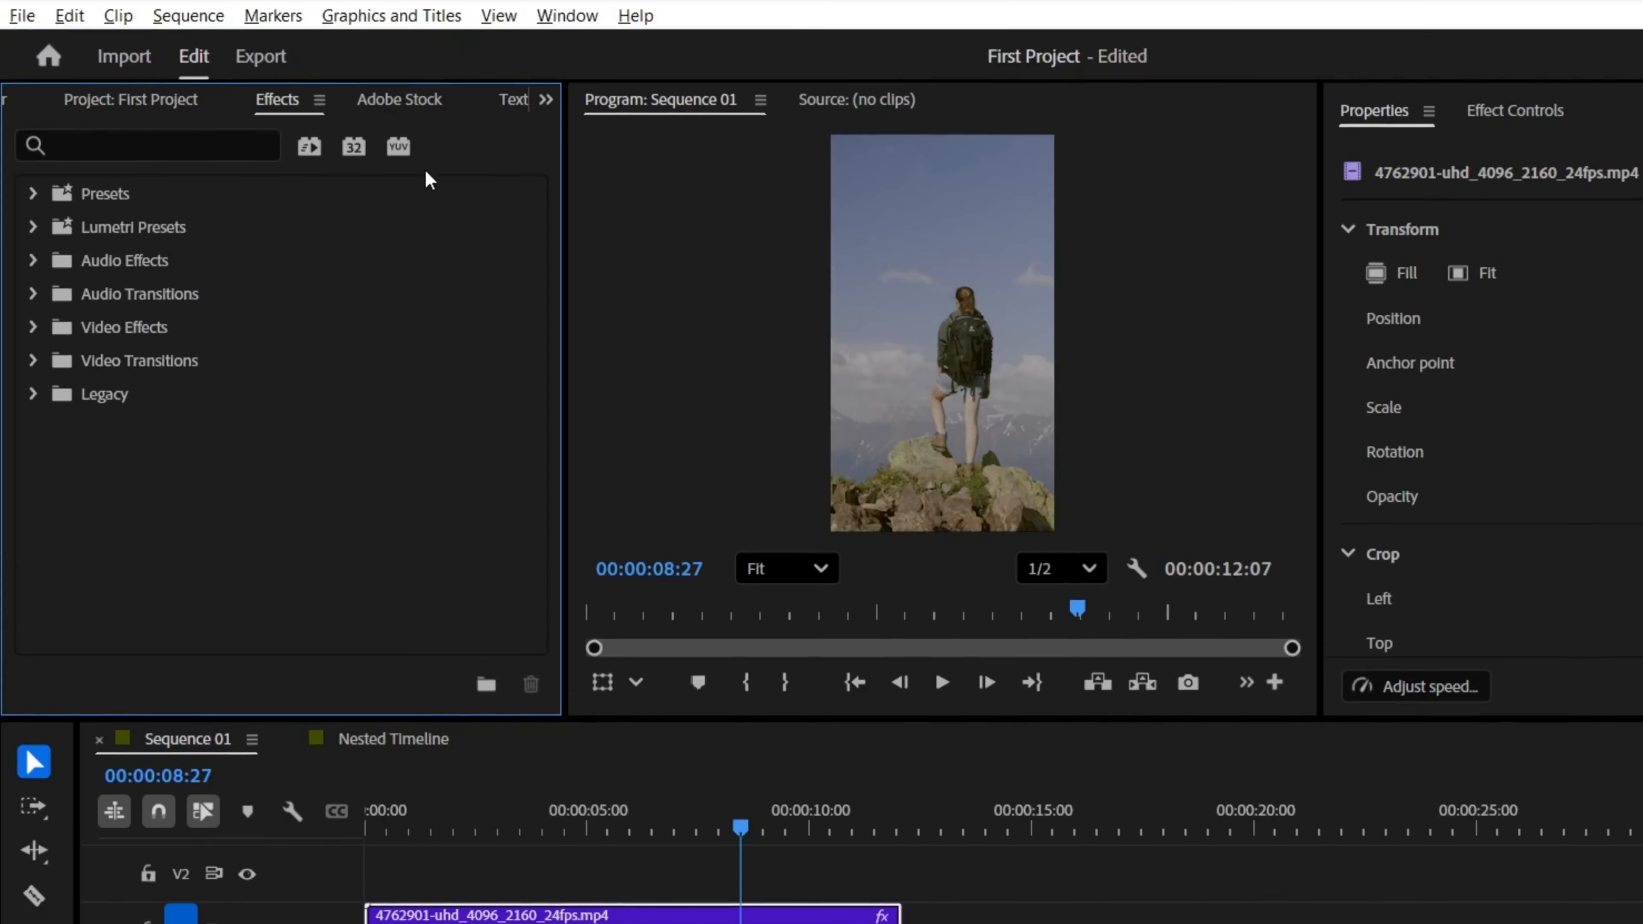
click(560, 18)
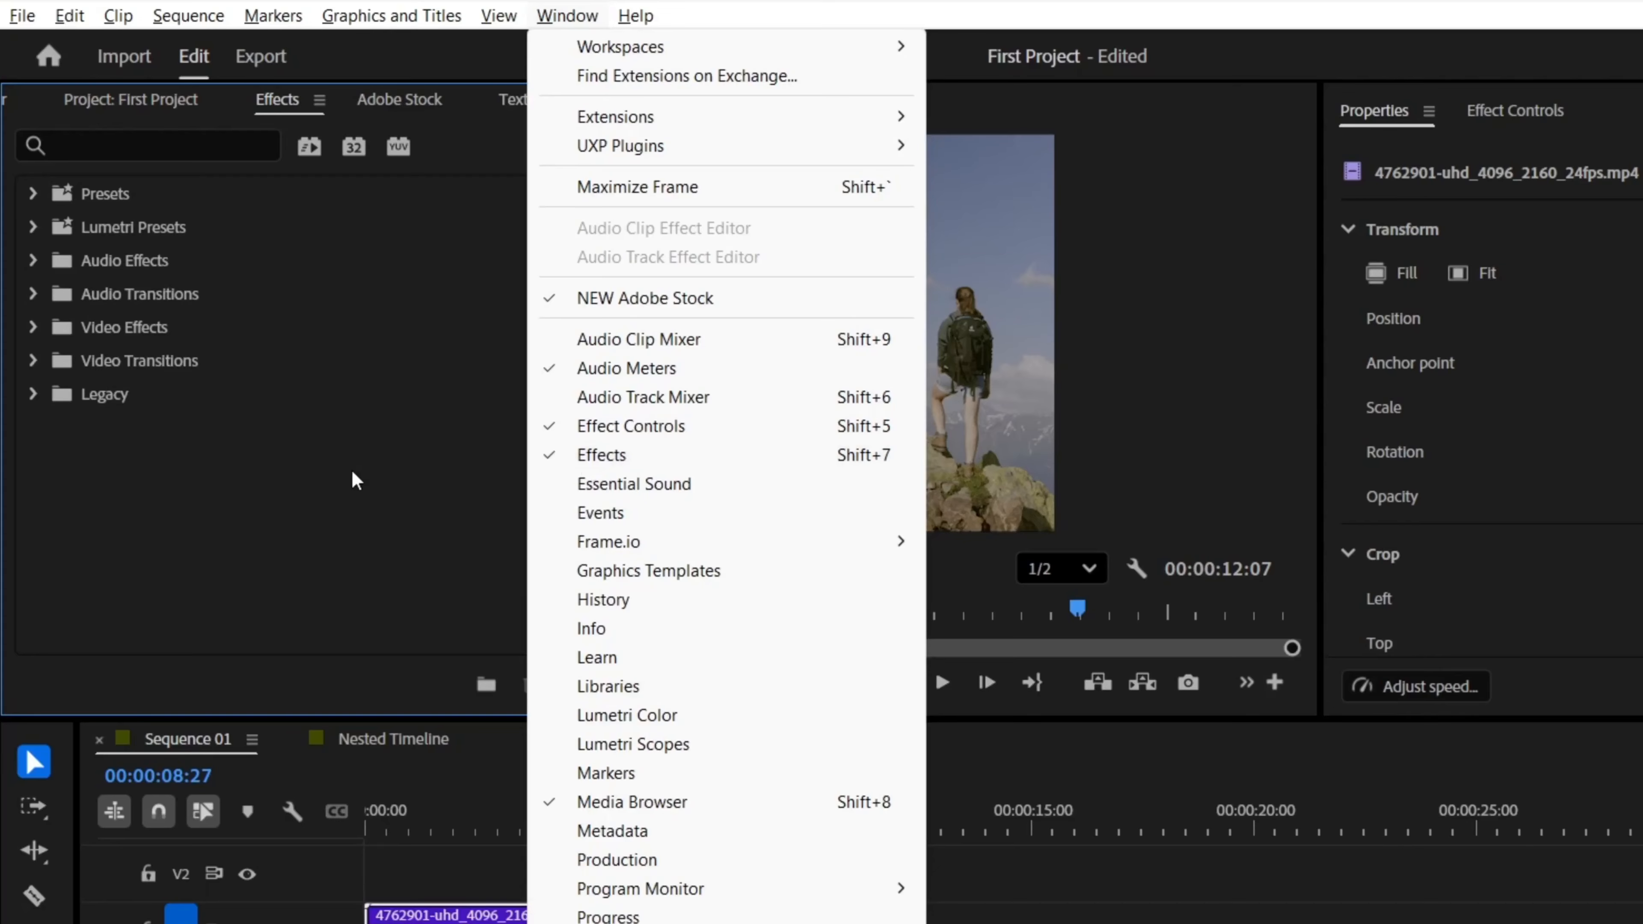
click(280, 375)
click(220, 144)
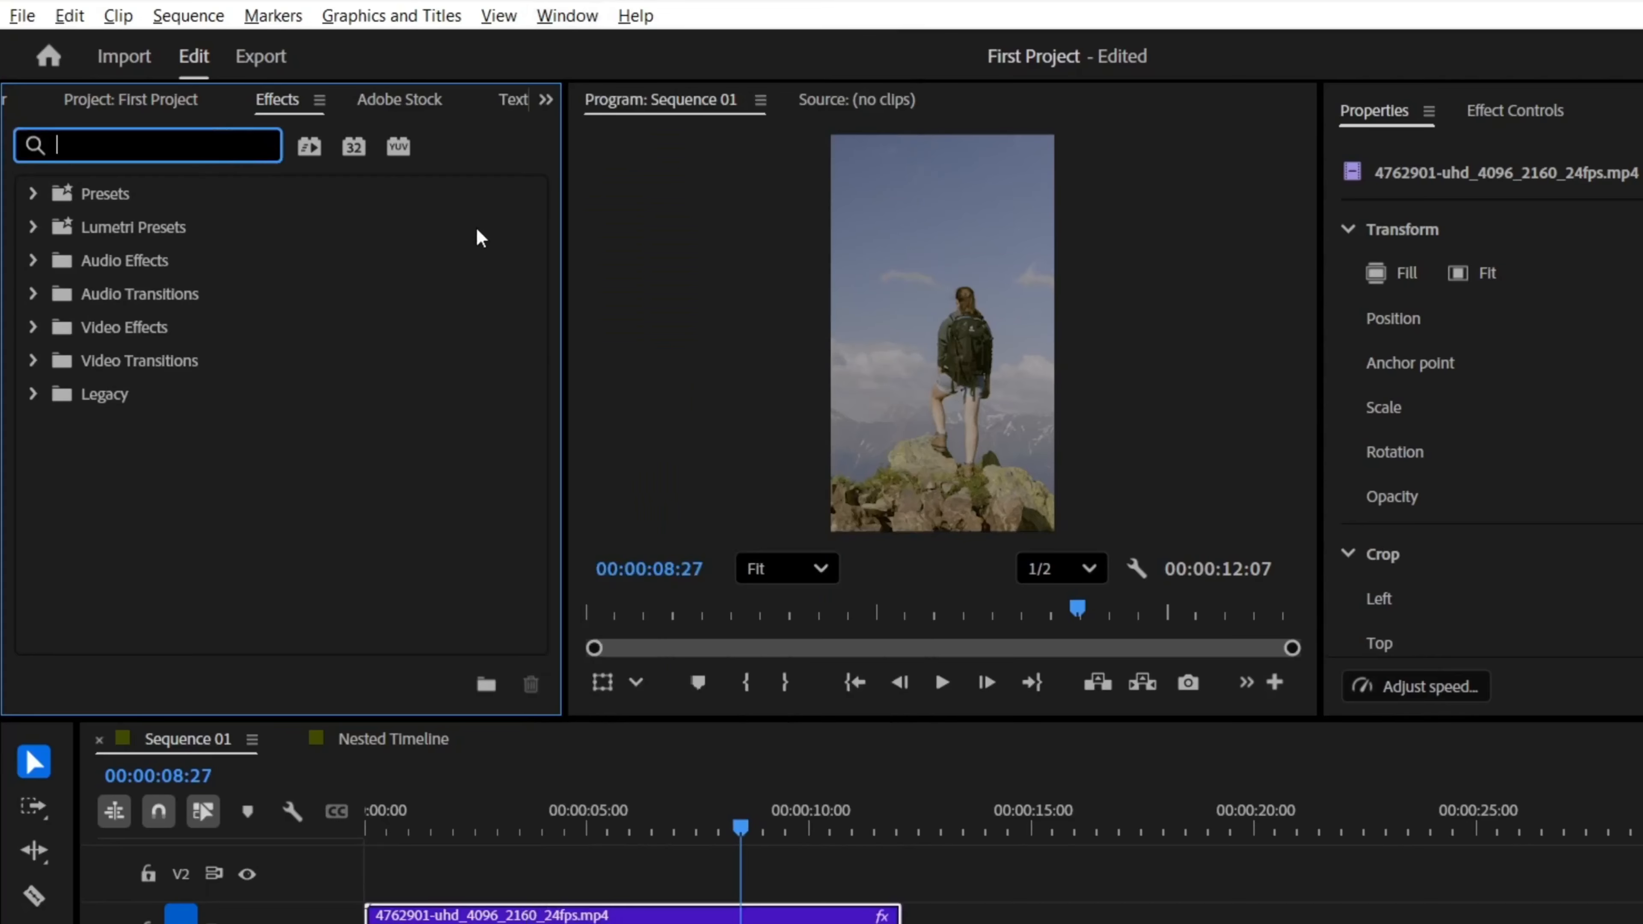
text(warp)
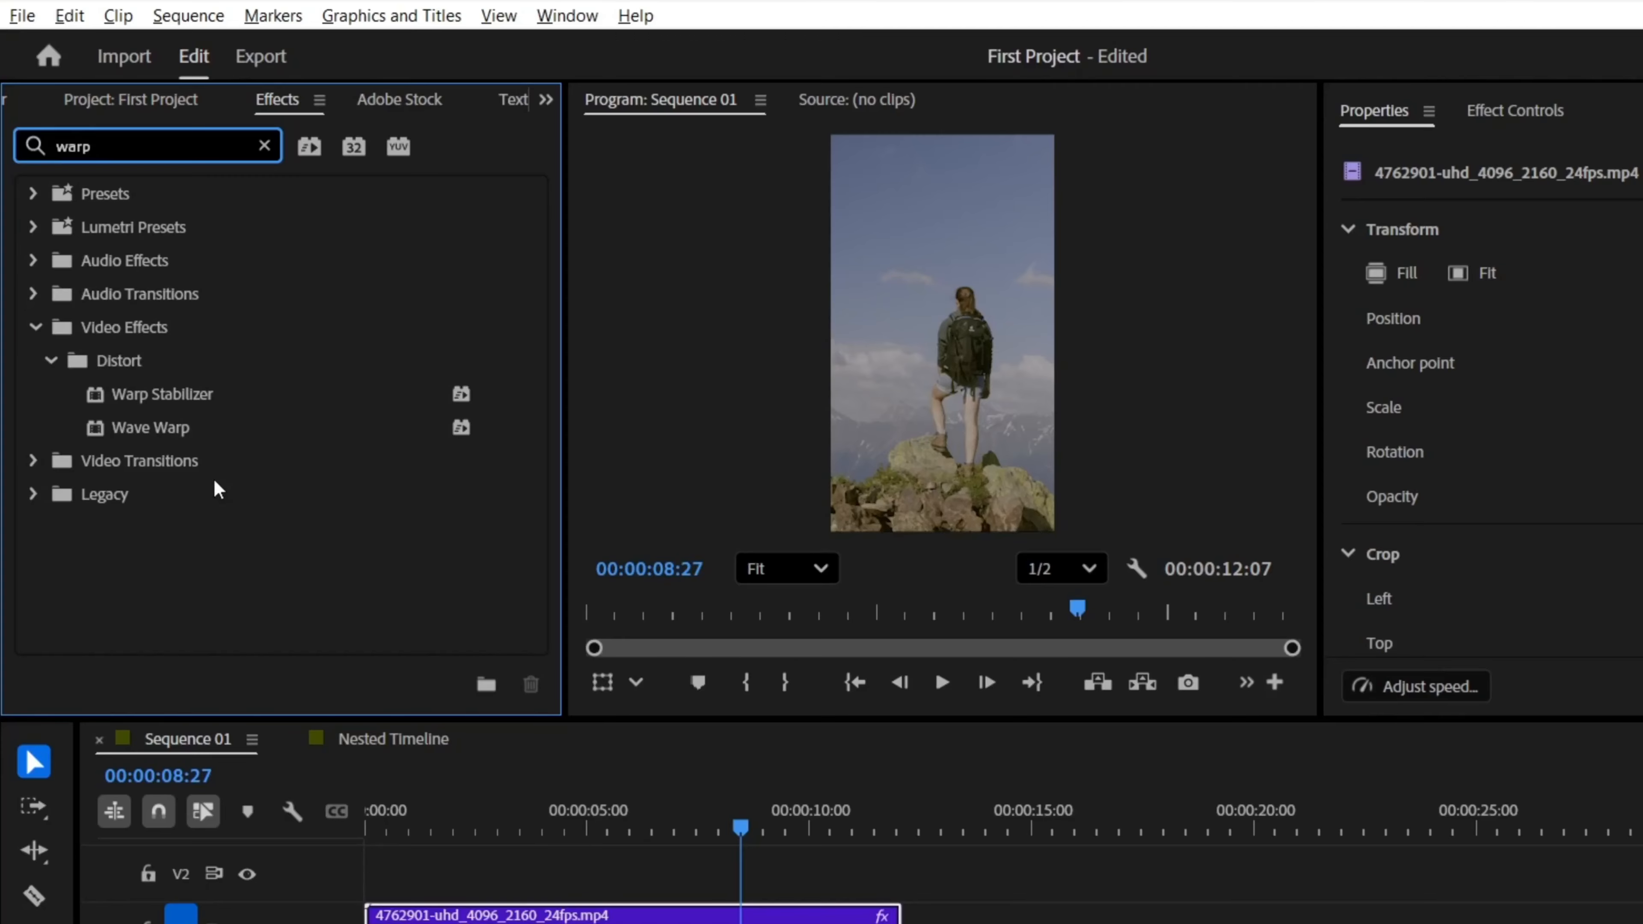
click(119, 400)
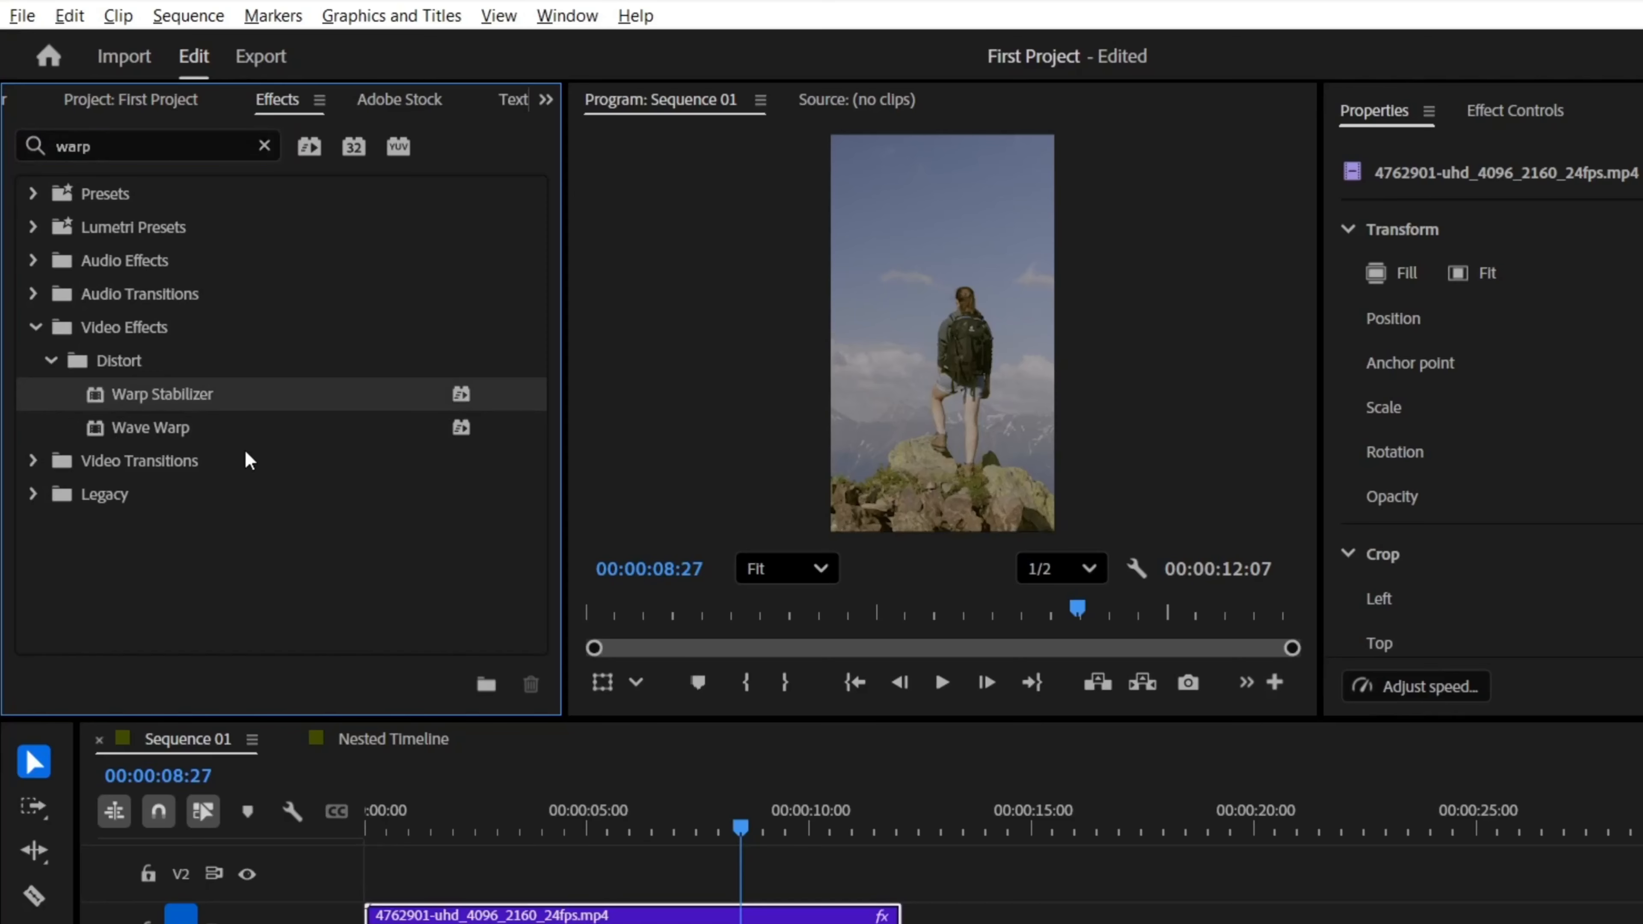
drag(178, 396, 601, 852)
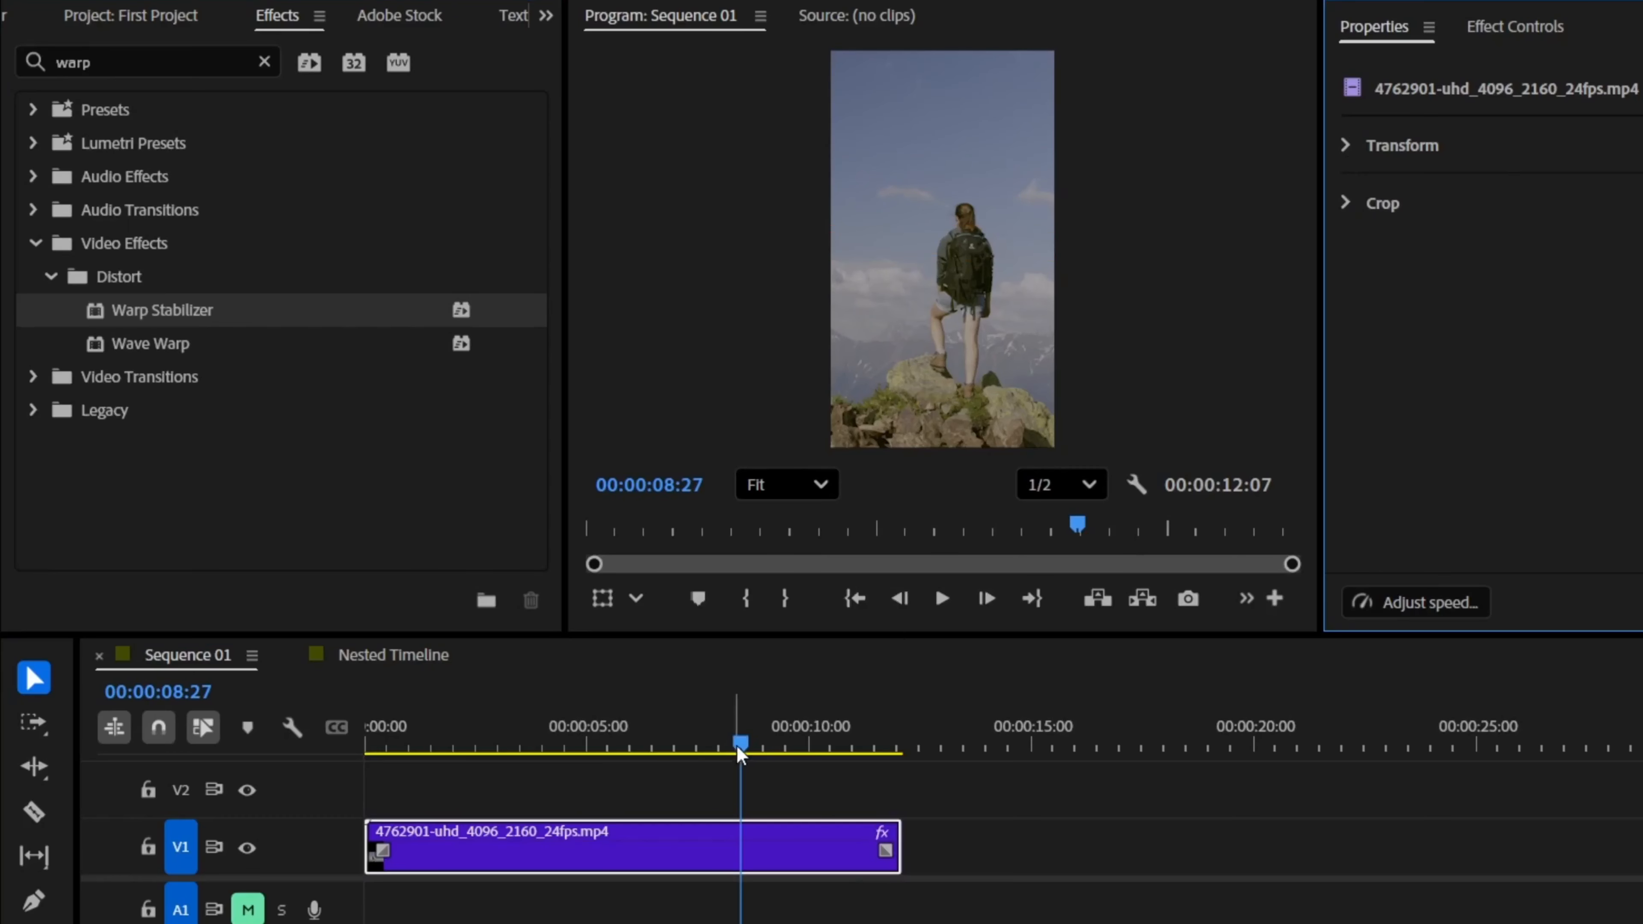
Preview the stabilized clip starting from about 2 seconds, stopping near 9 seconds
drag(741, 754, 456, 754)
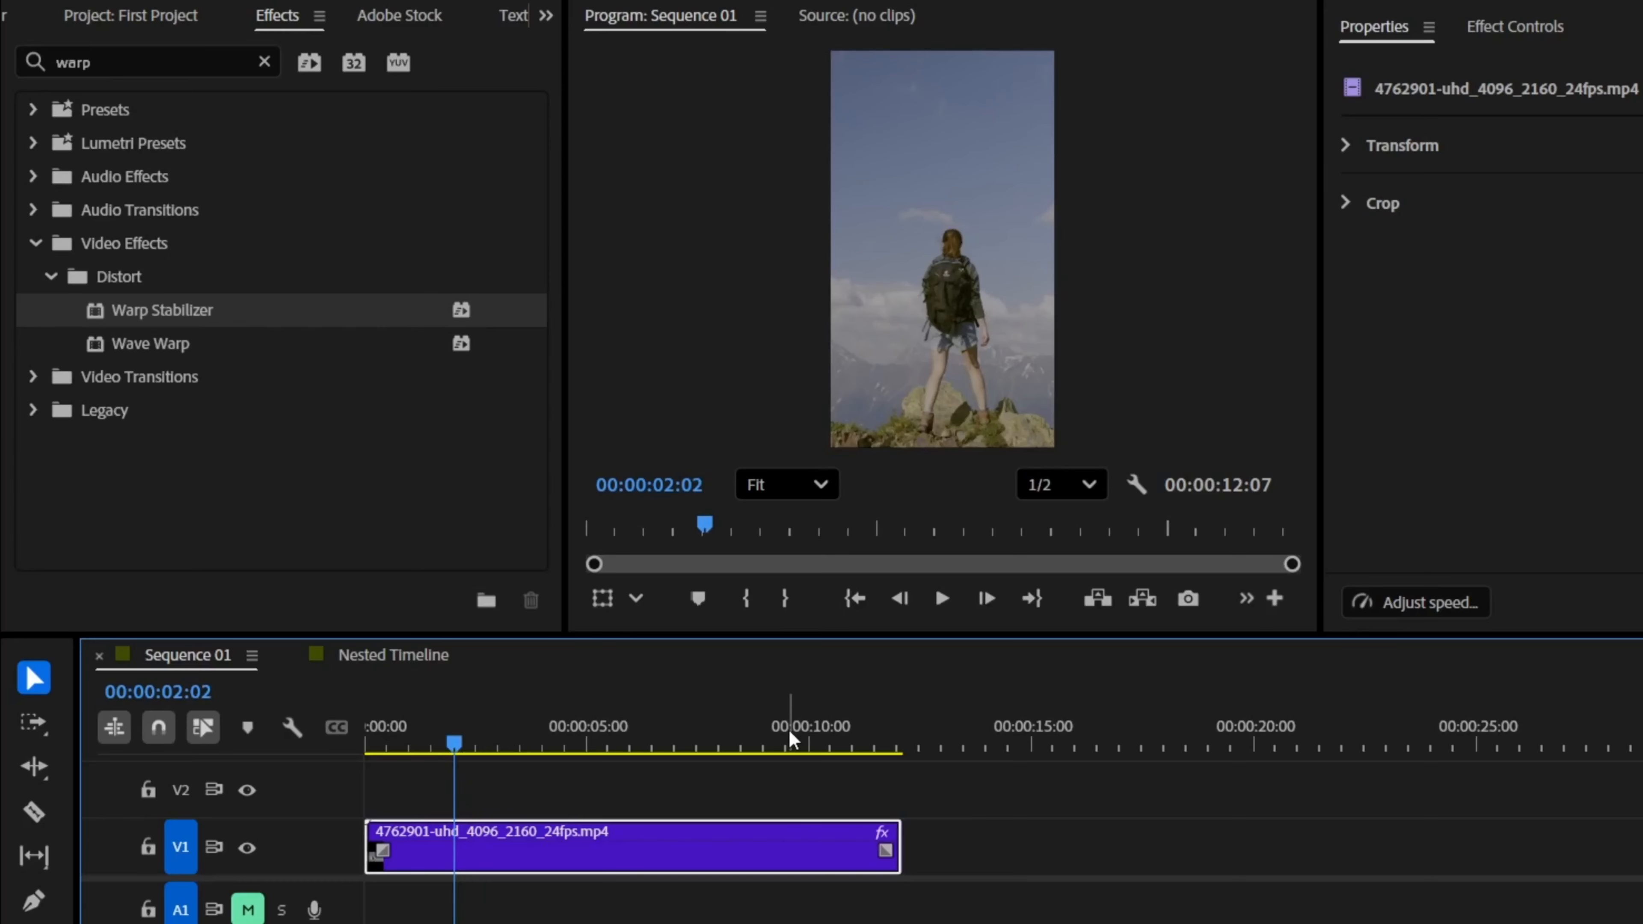
key(space)
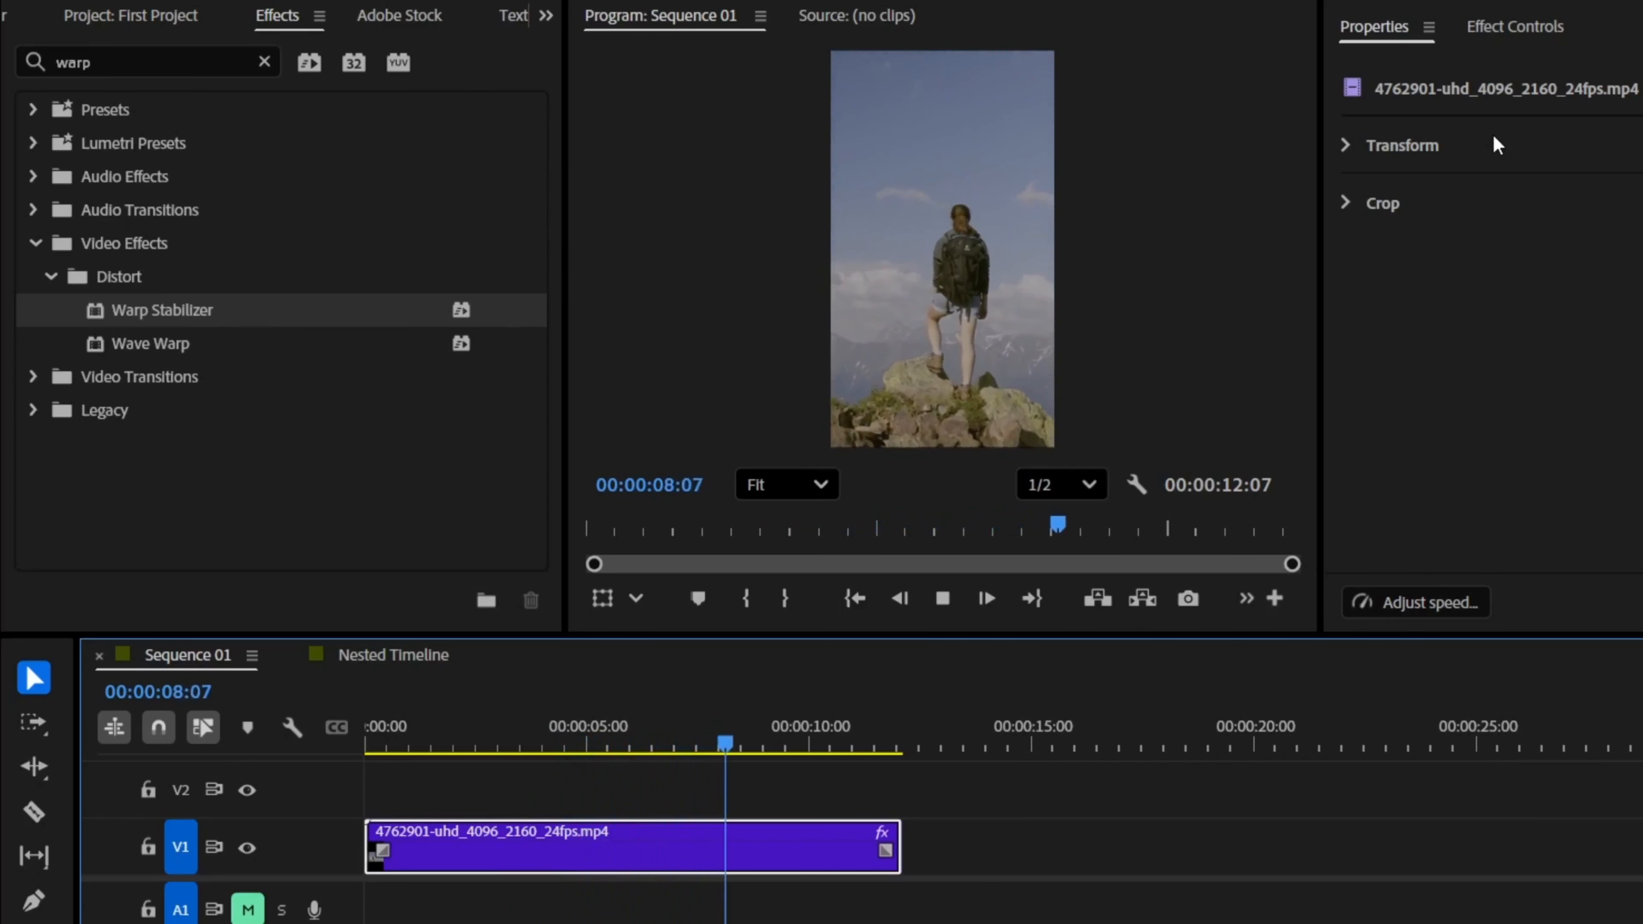
key(space)
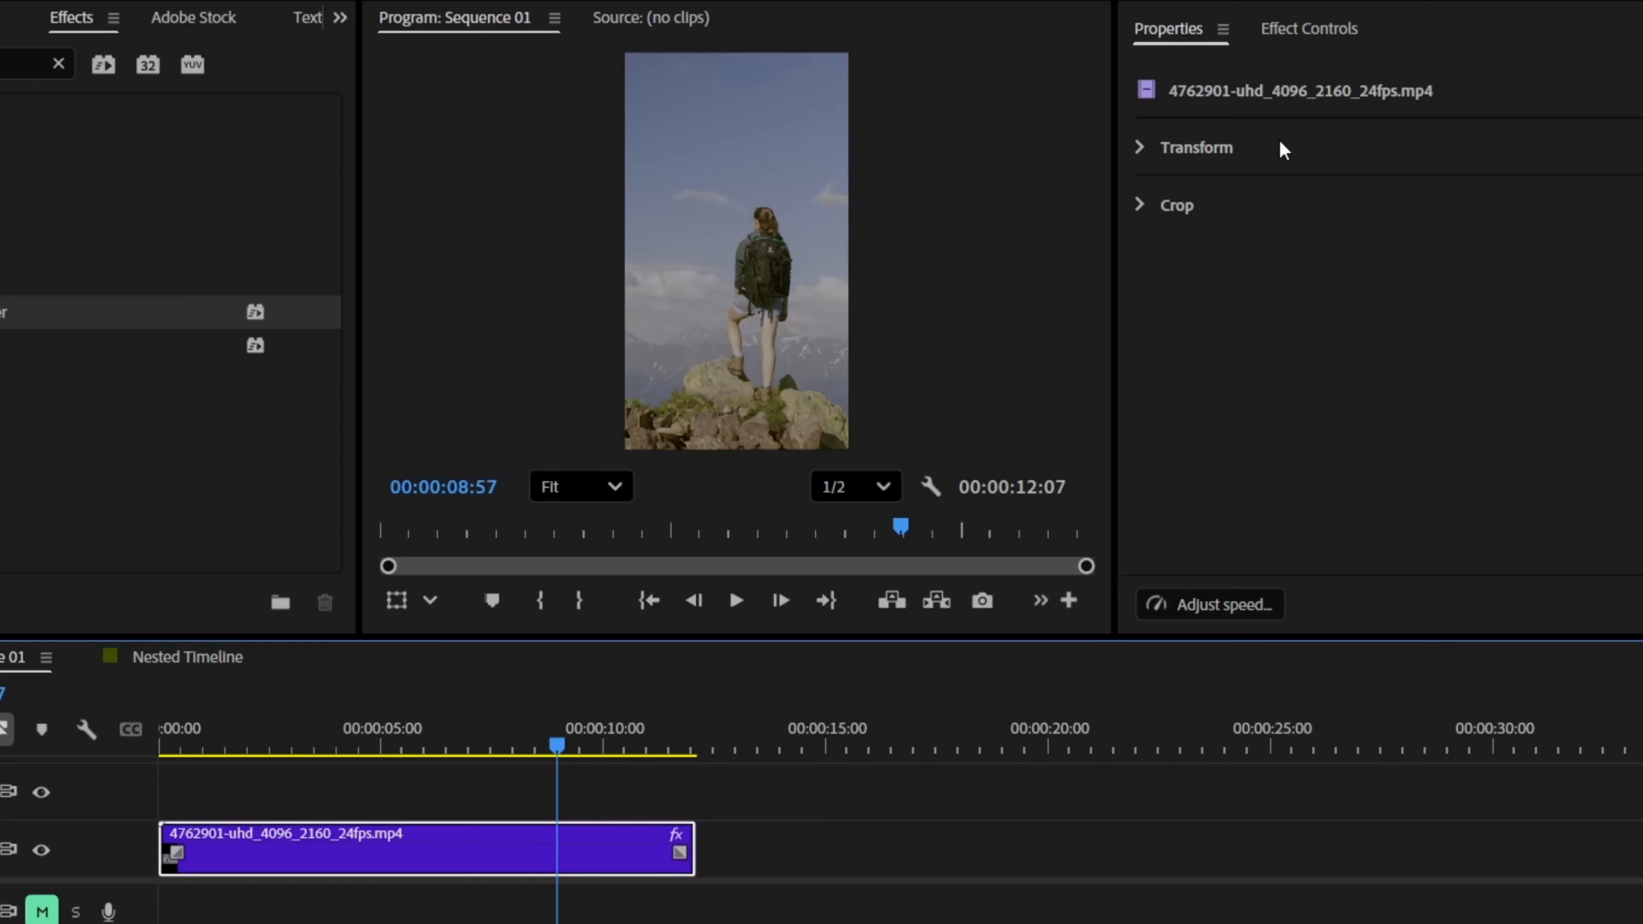
Bring up the clip's Warp Stabilizer settings in Effect Controls and widen the area that shows them
click(1337, 35)
scroll(1150, 330, down, 5)
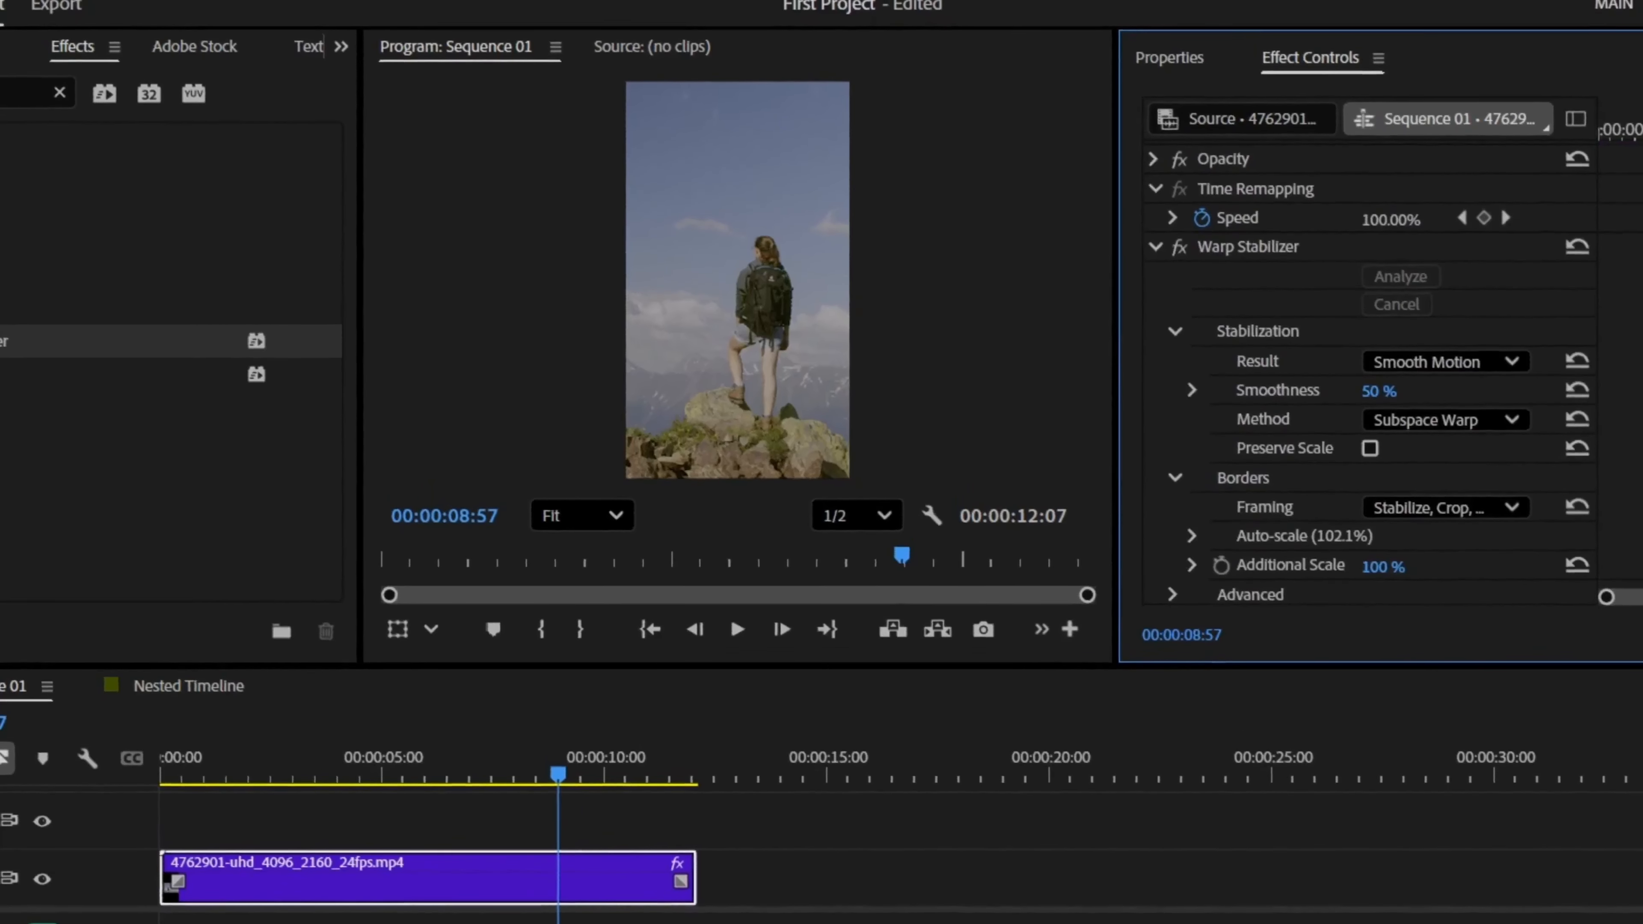
scroll(1151, 330, up, 2)
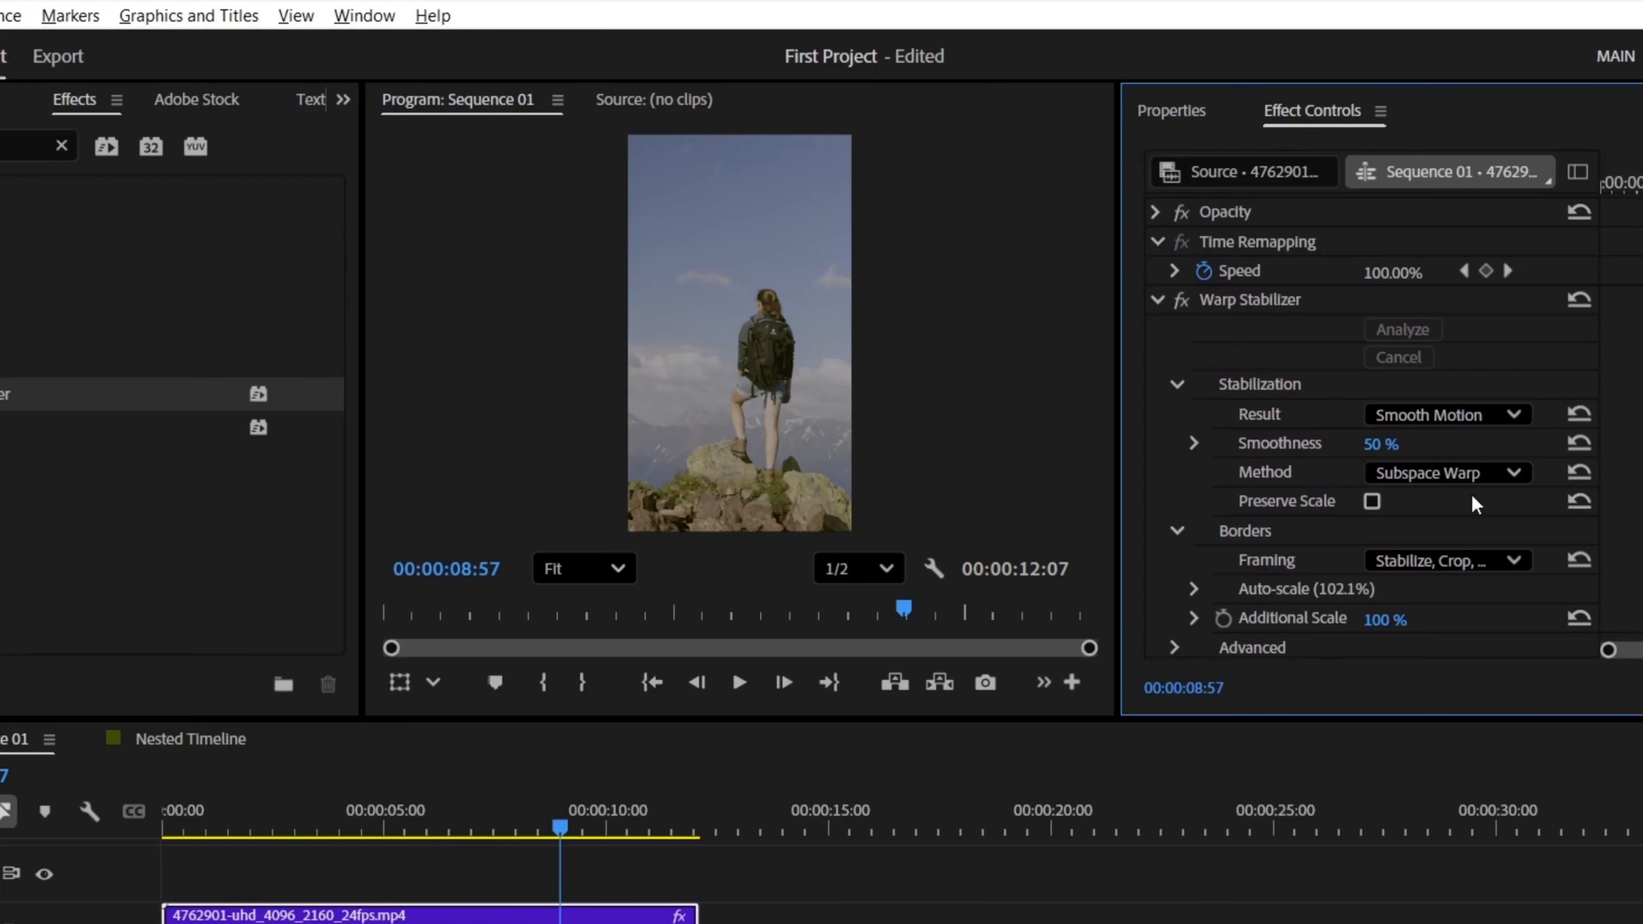
scroll(1611, 537, down, 1)
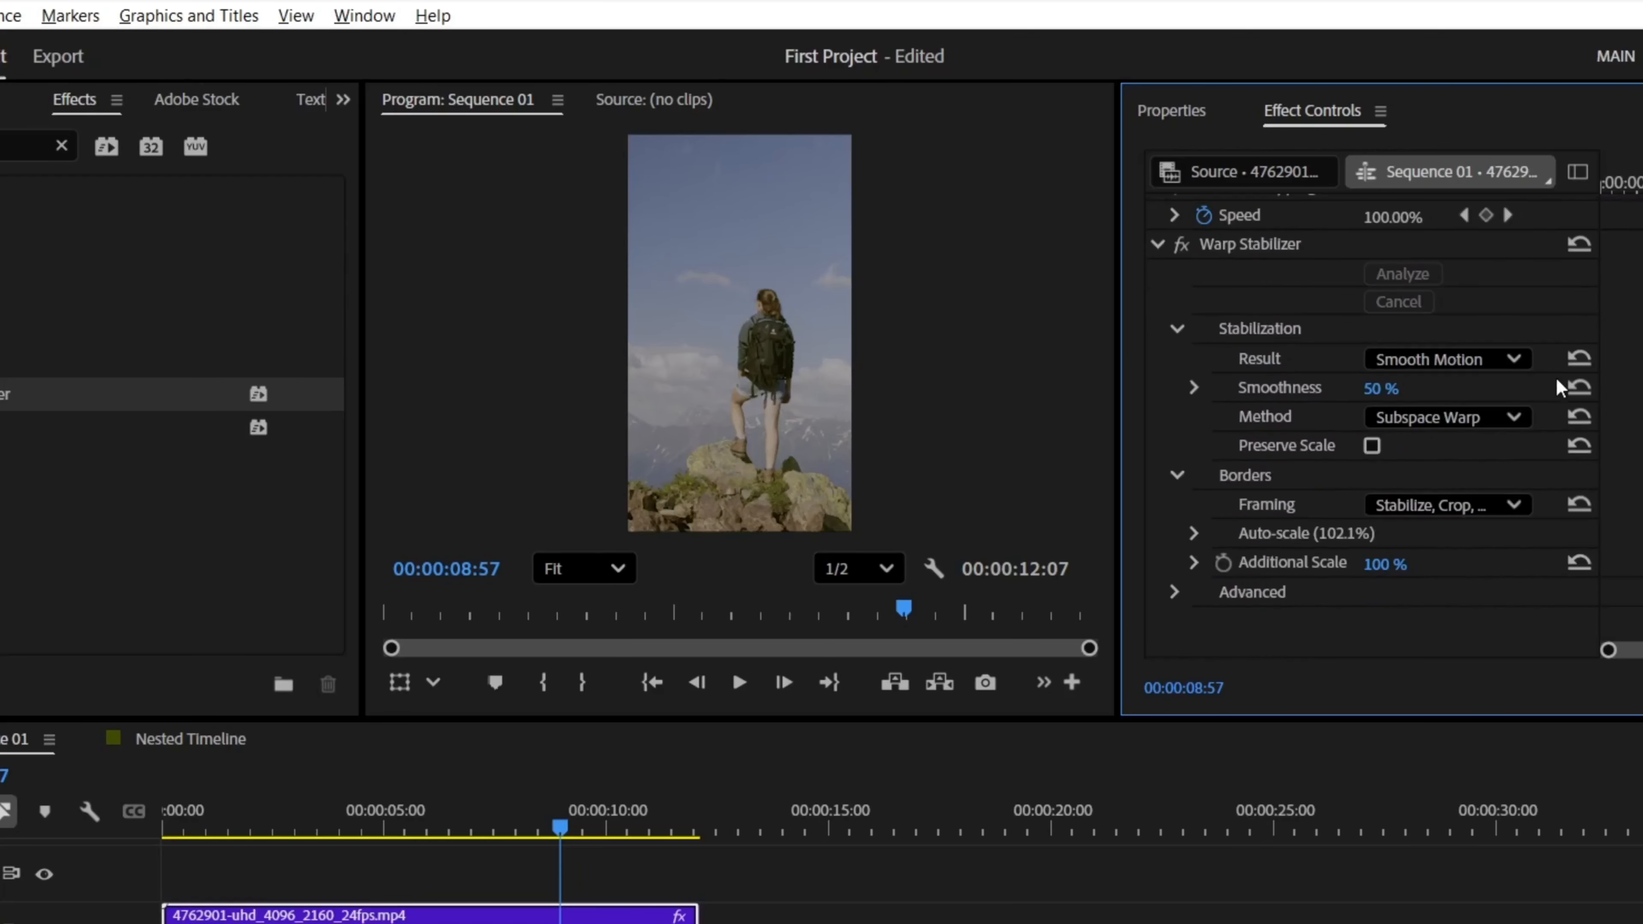
click(388, 21)
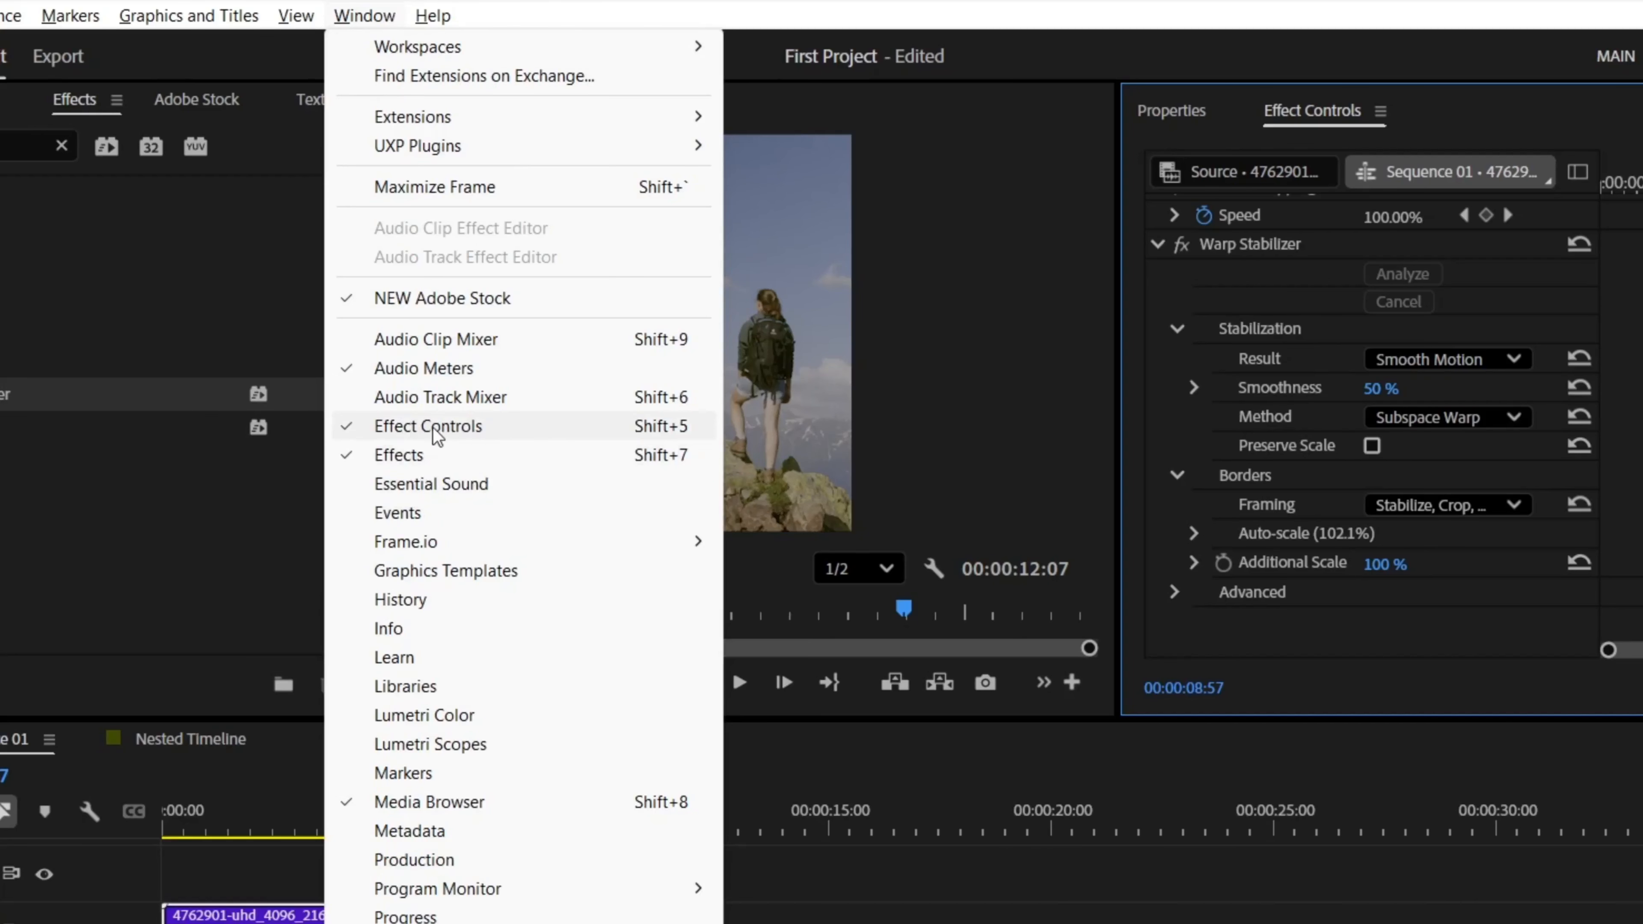
click(1607, 137)
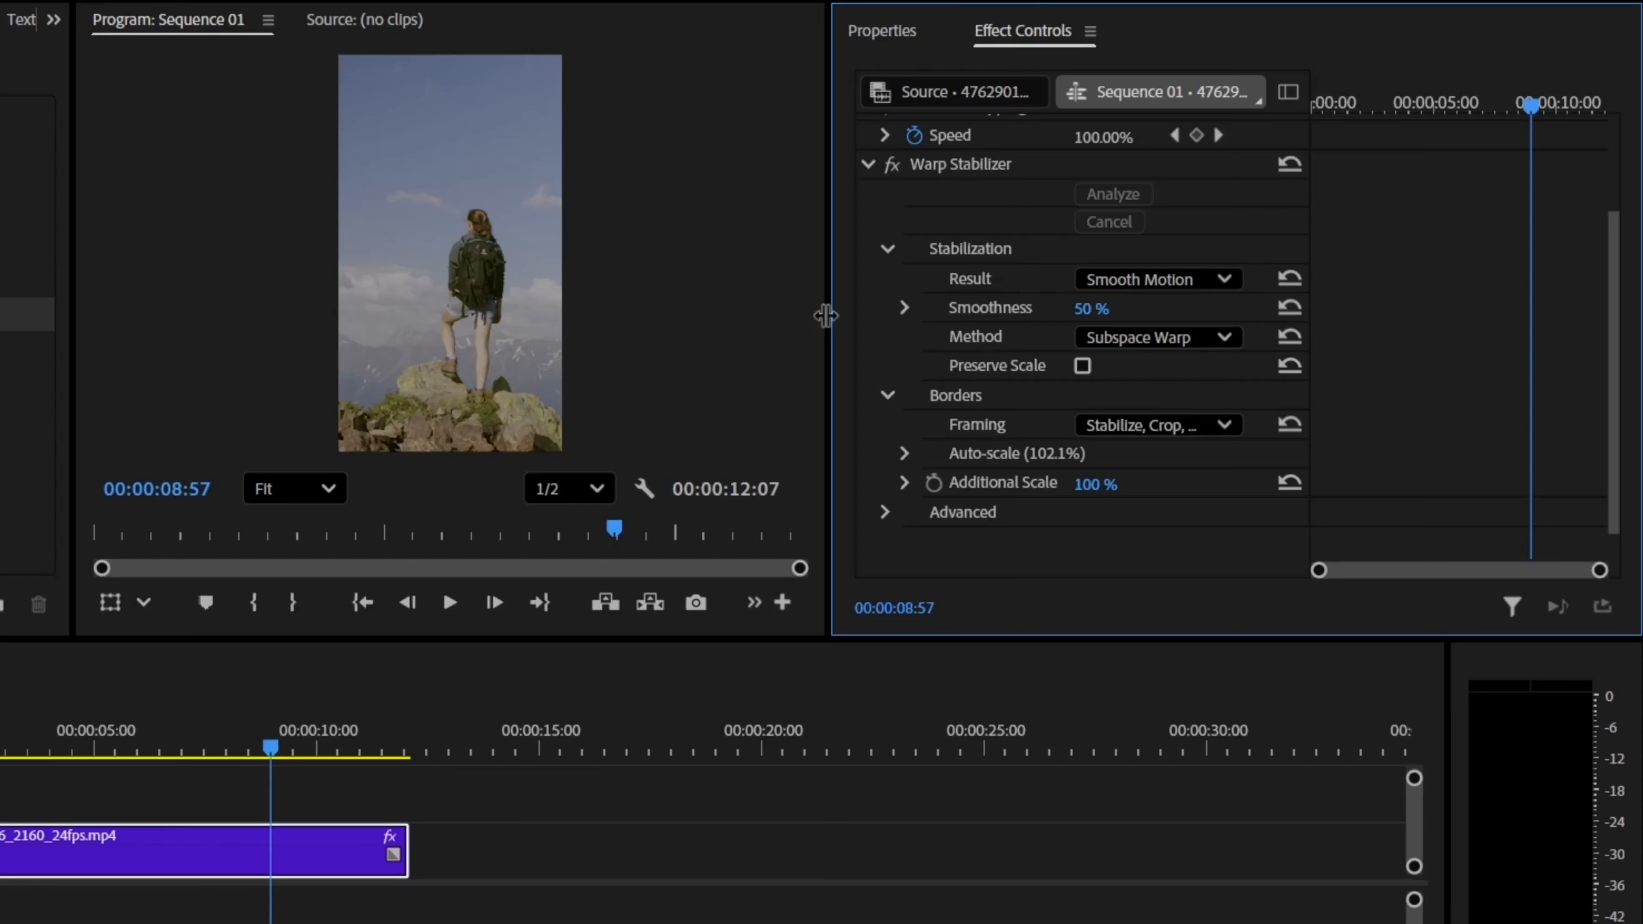
drag(830, 323, 708, 335)
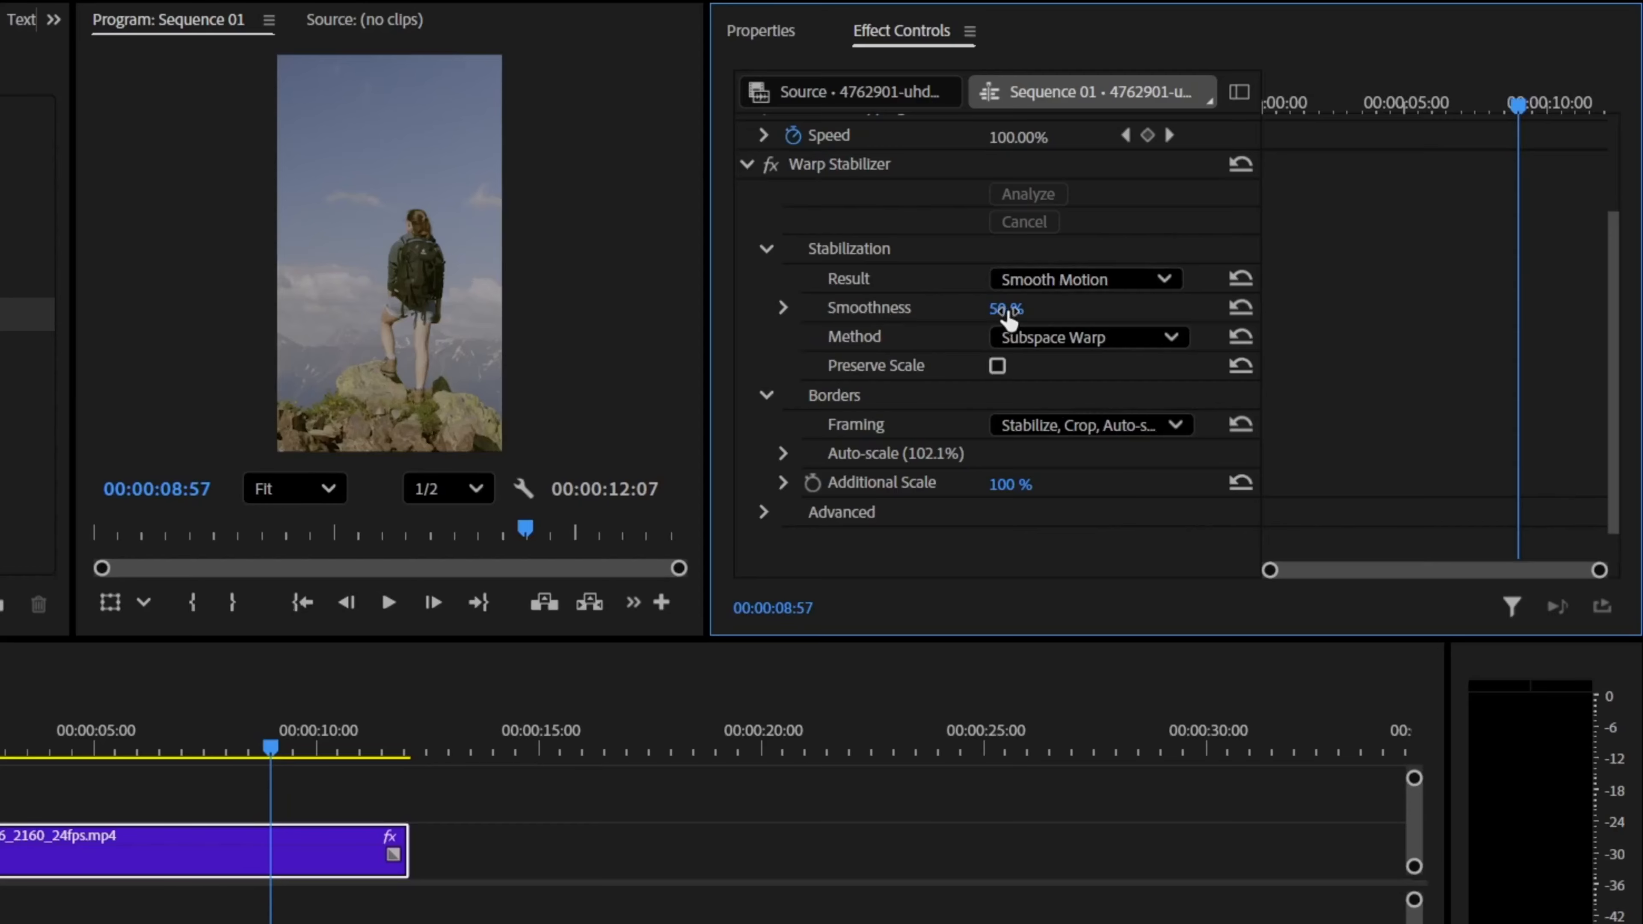
Set the Warp Stabilizer's stabilization method to Position, Scale, Rotation
click(1087, 338)
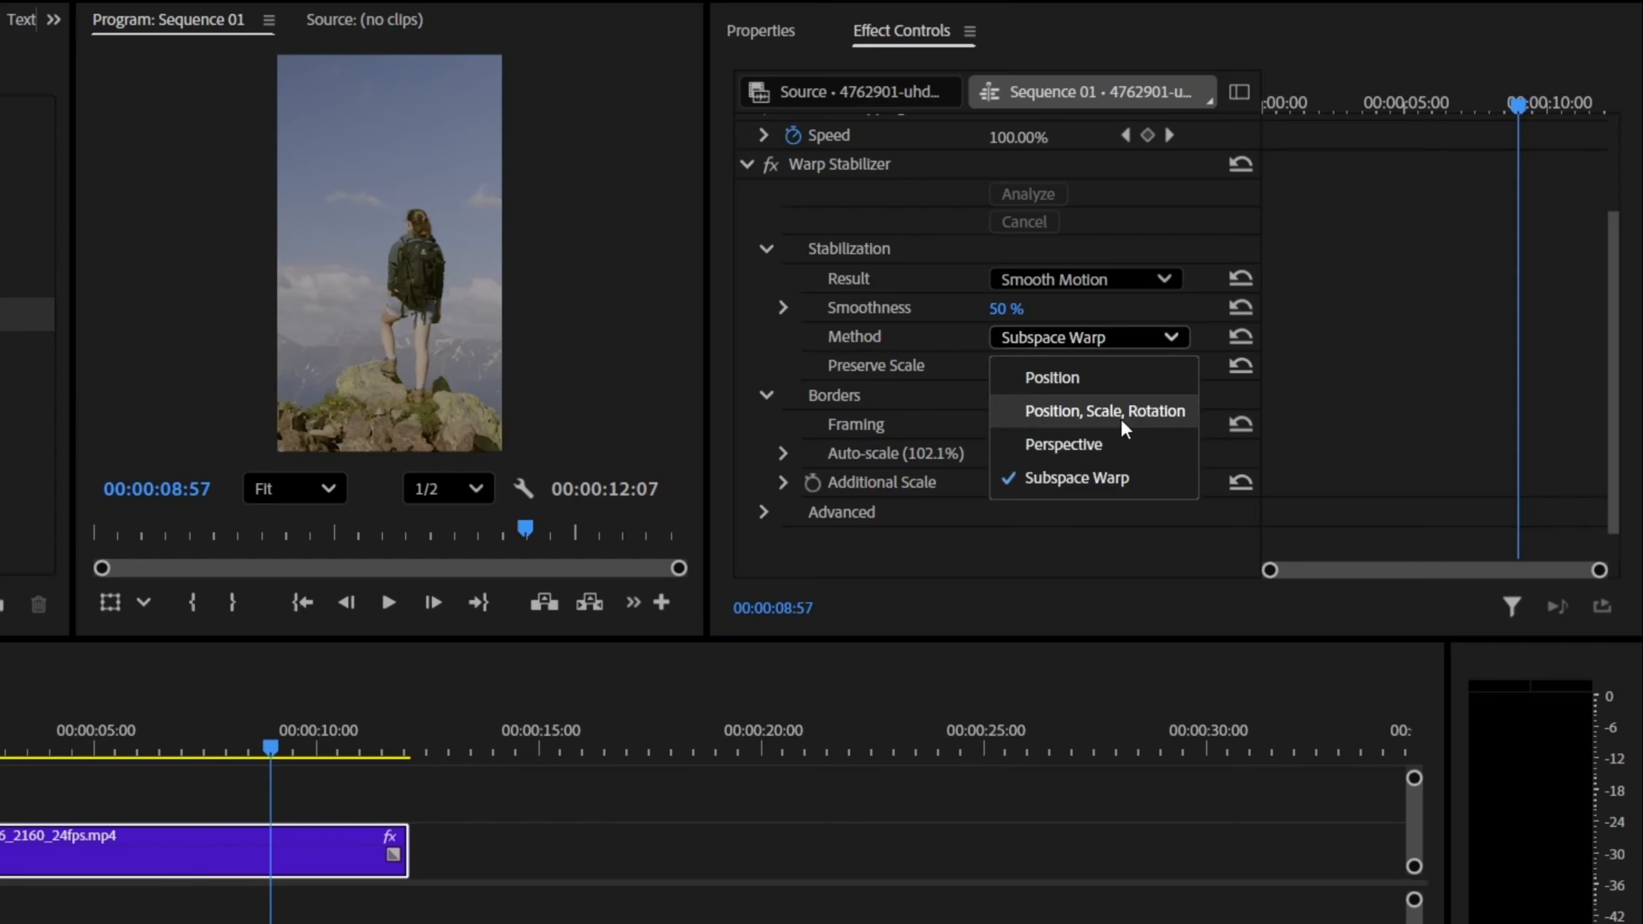
click(1137, 414)
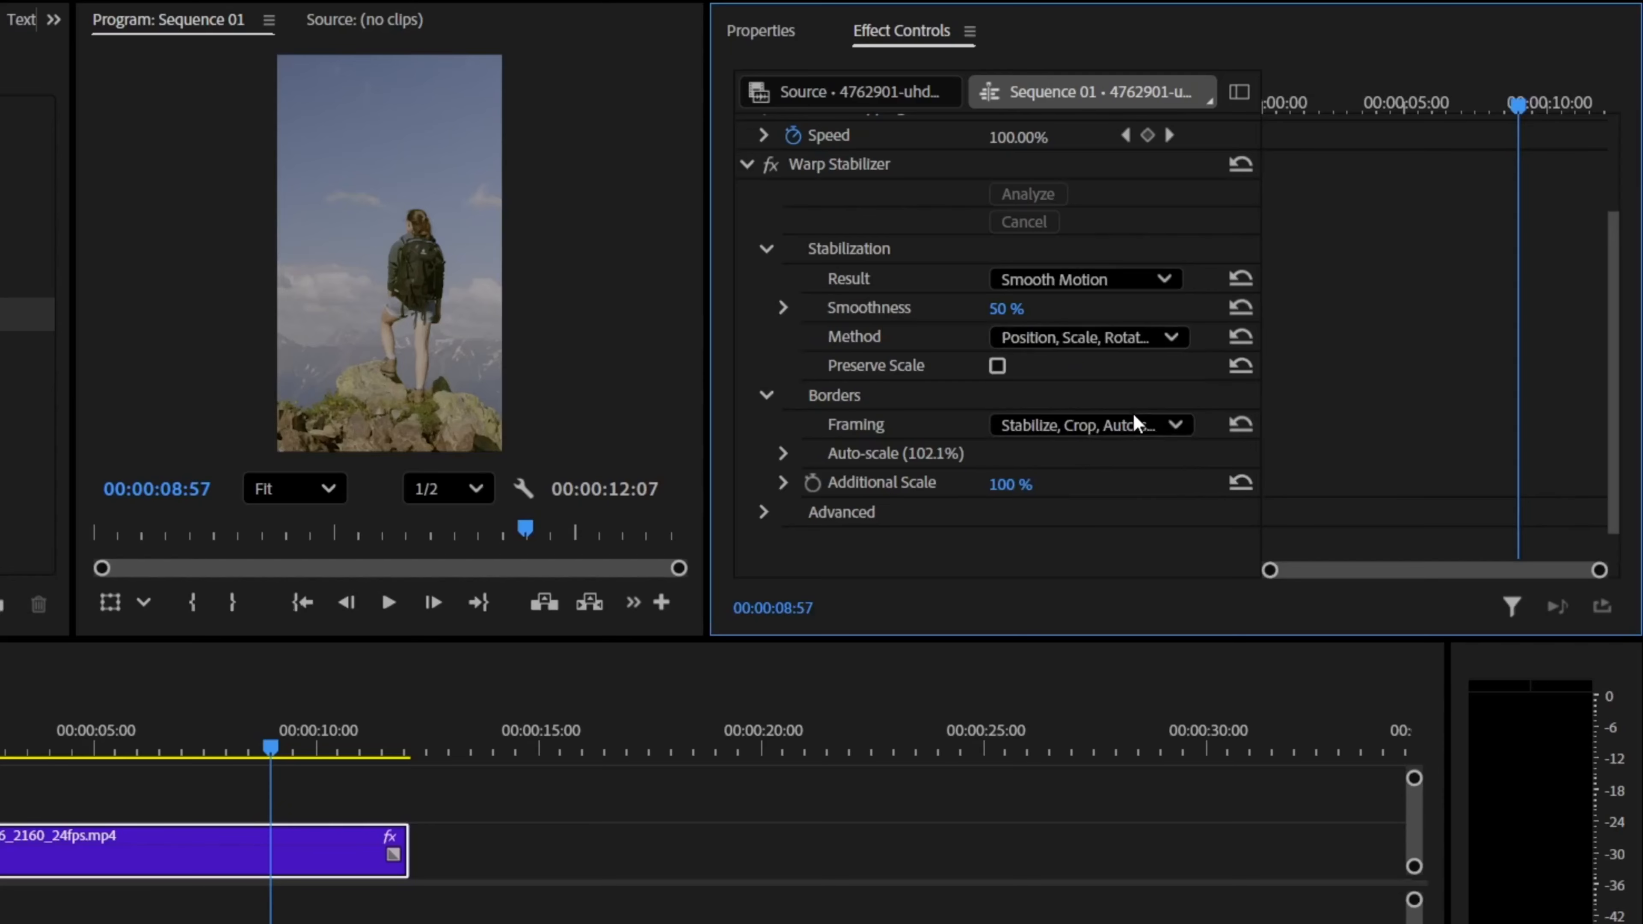
drag(1518, 112, 1491, 162)
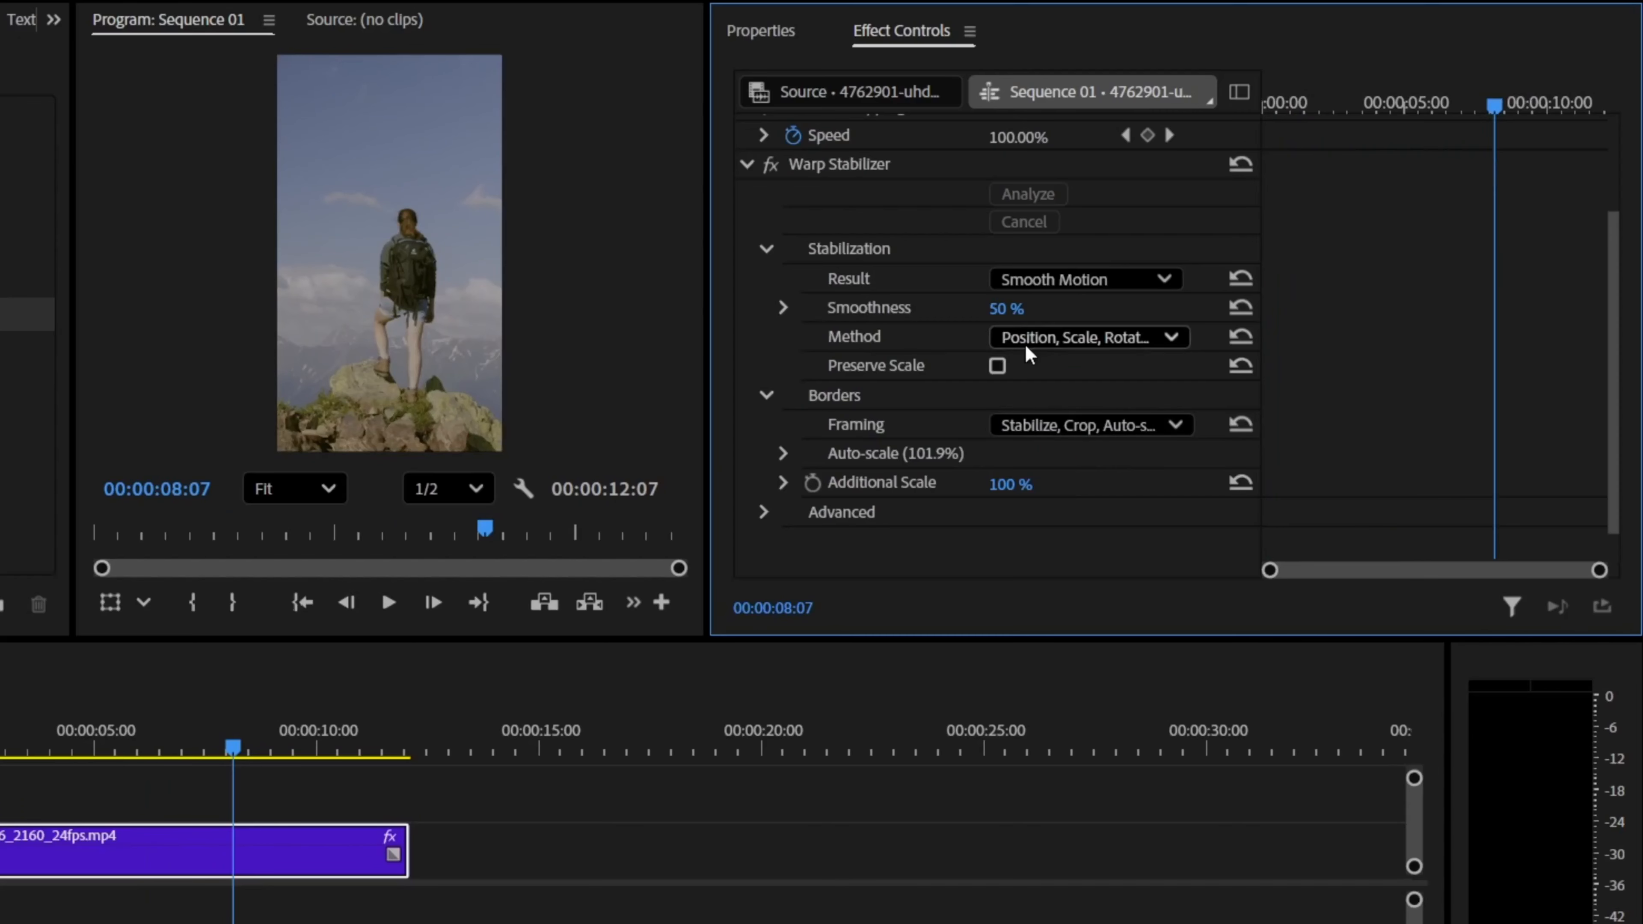
click(1149, 339)
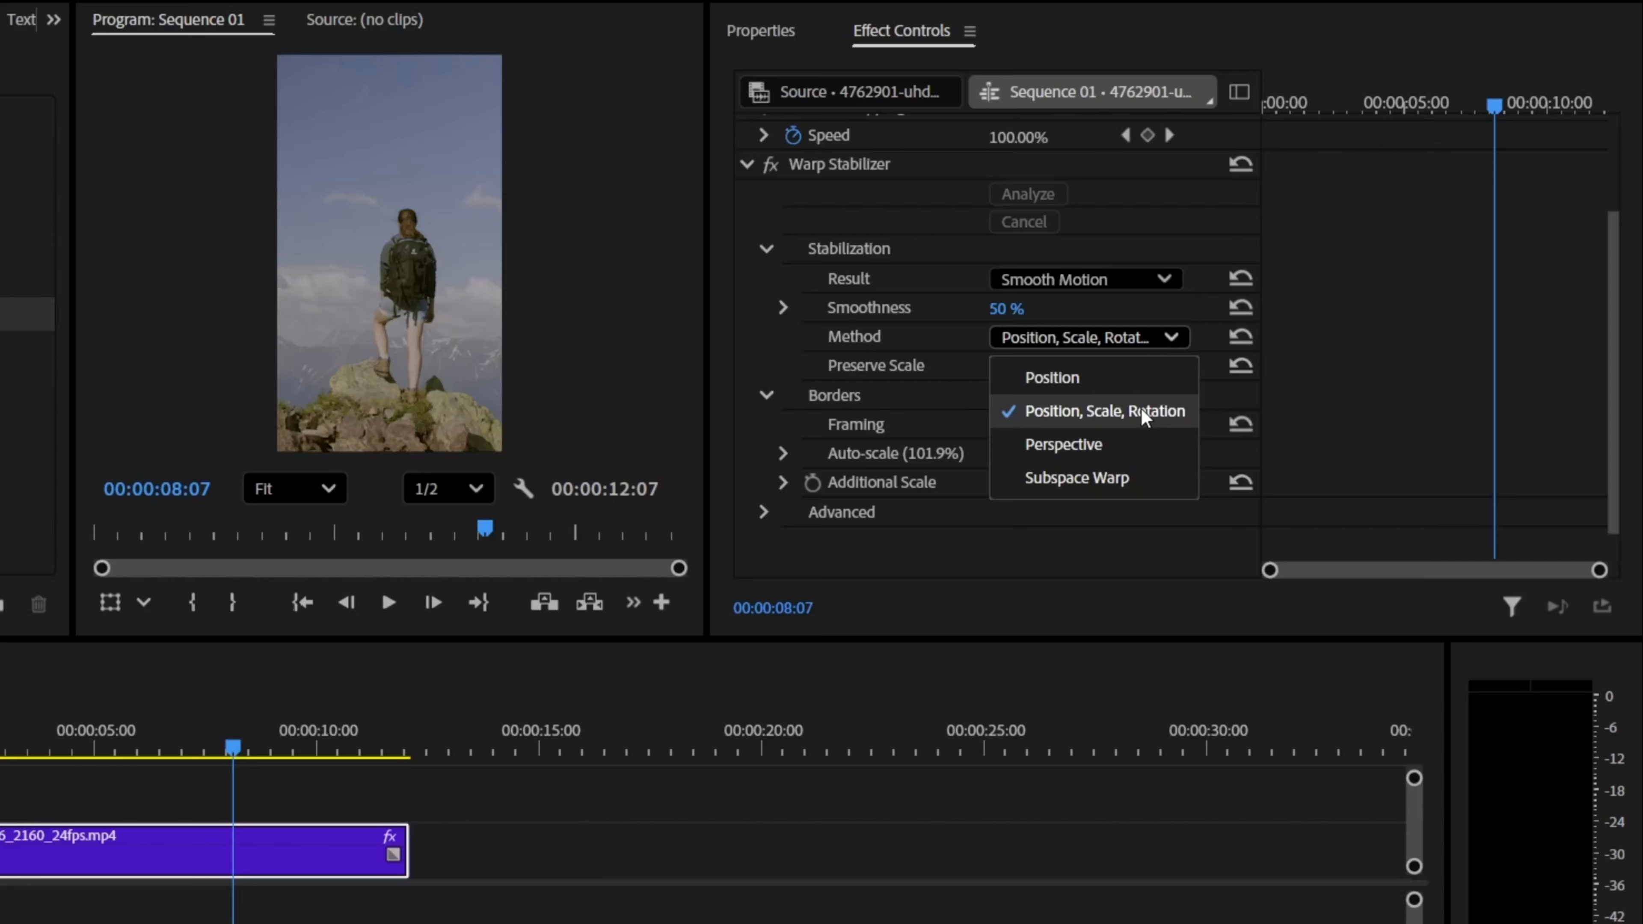
click(1427, 300)
Play the clip from its very beginning to review the stabilization with the new method
drag(1491, 106, 1139, 130)
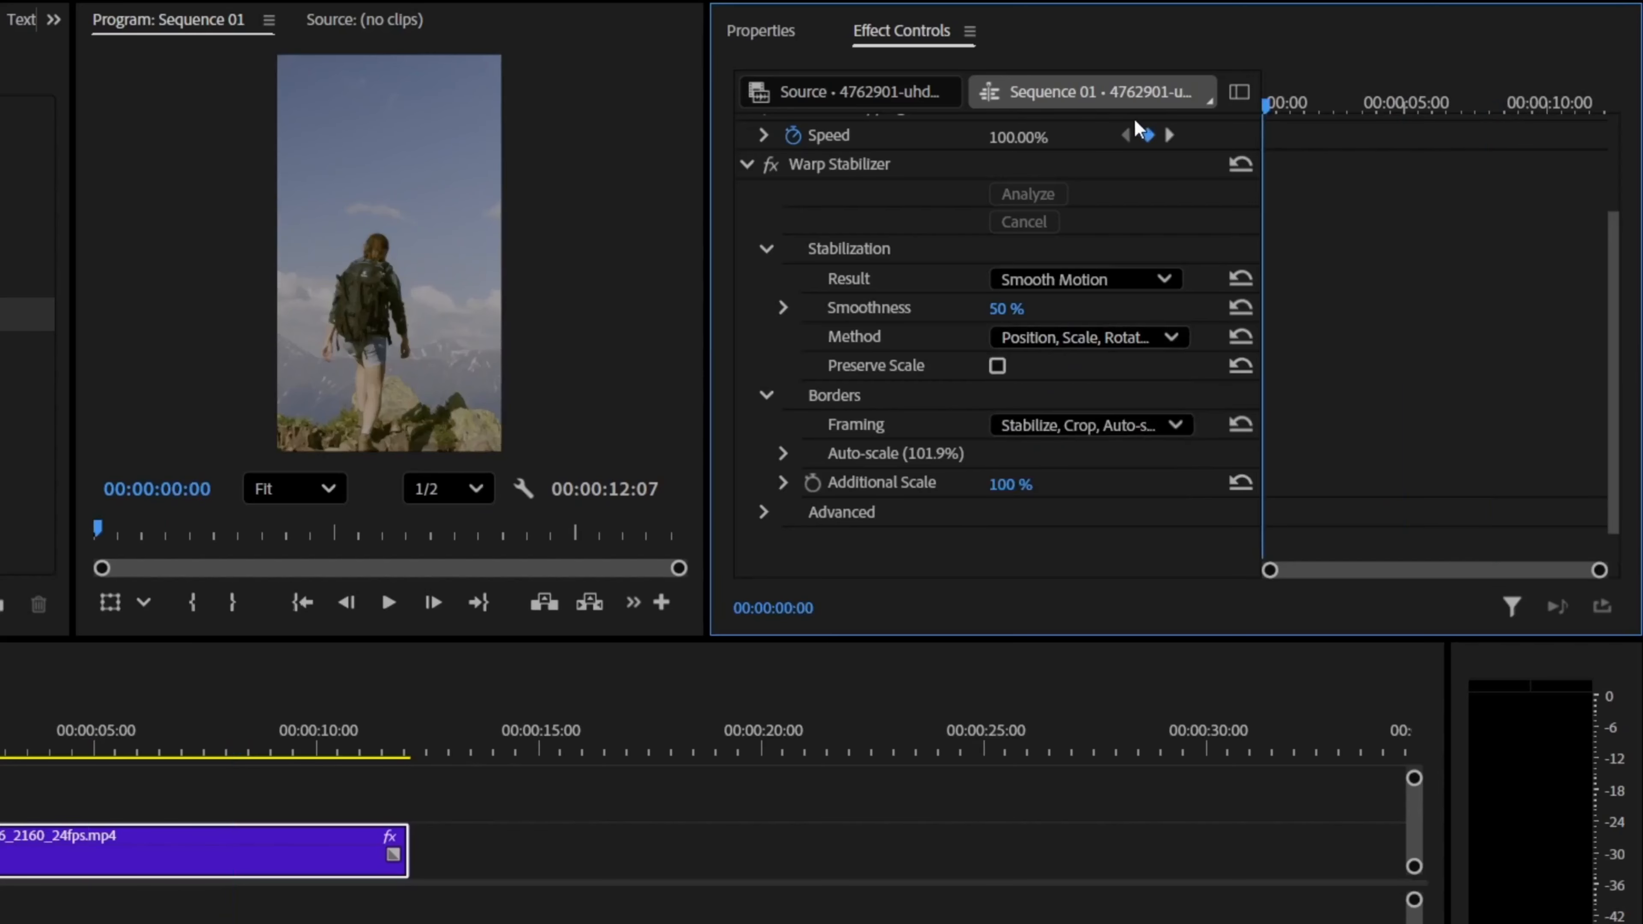
key(space)
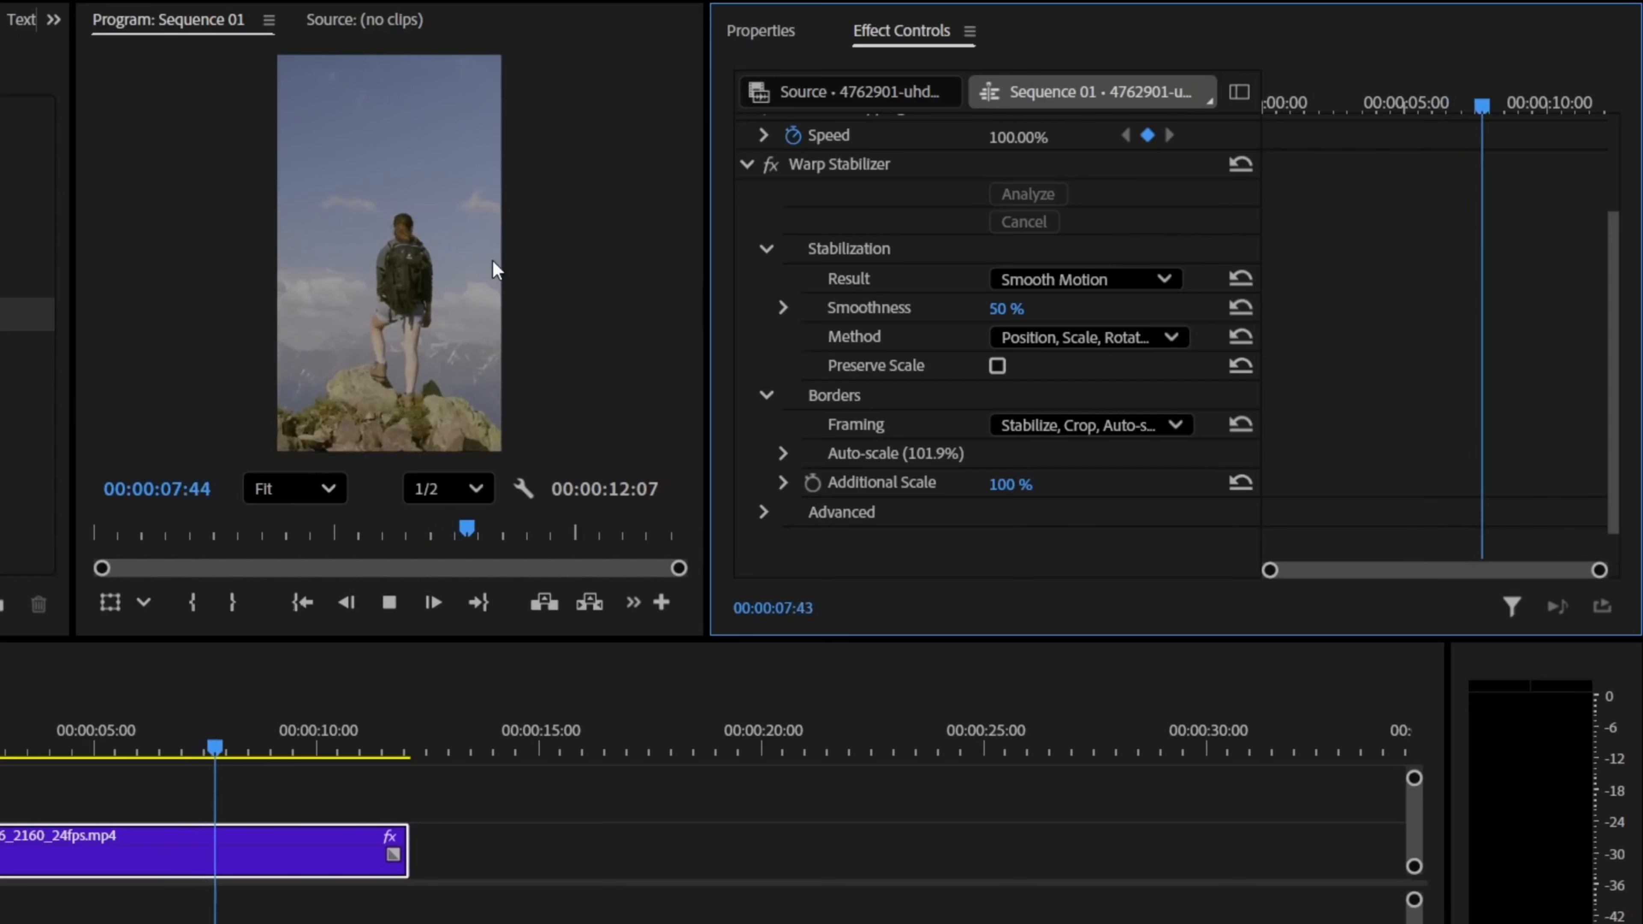
key(space)
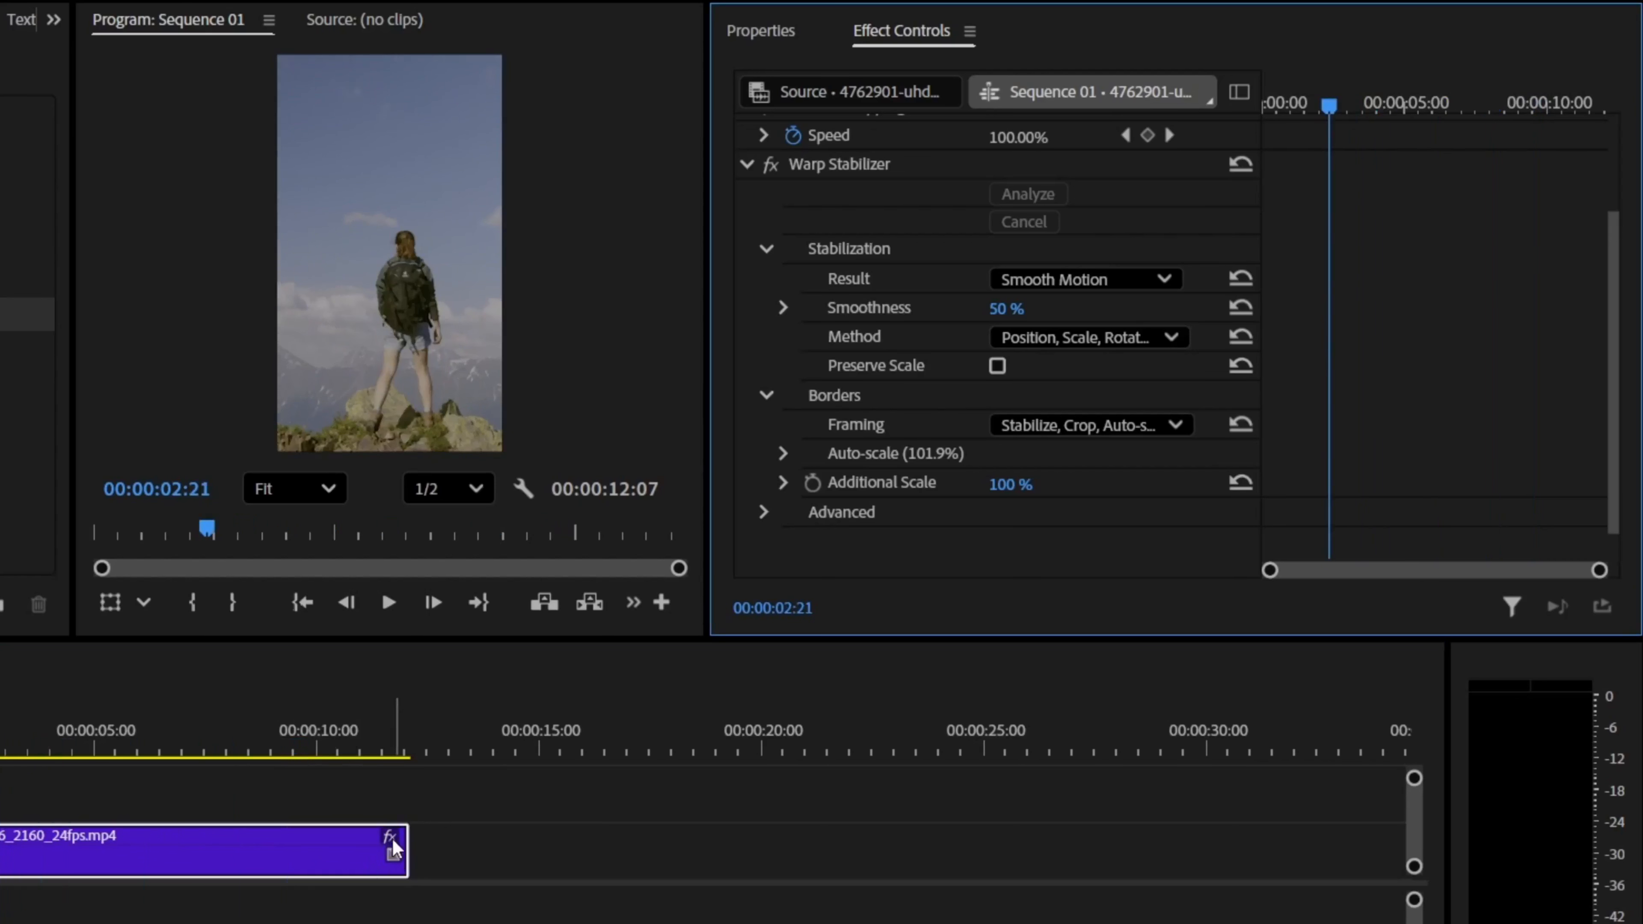
Disable the Warp Stabilizer effect and play the unstabilized clip from 2 seconds to nearly 11 seconds for comparison
scroll(1003, 376, up, 1)
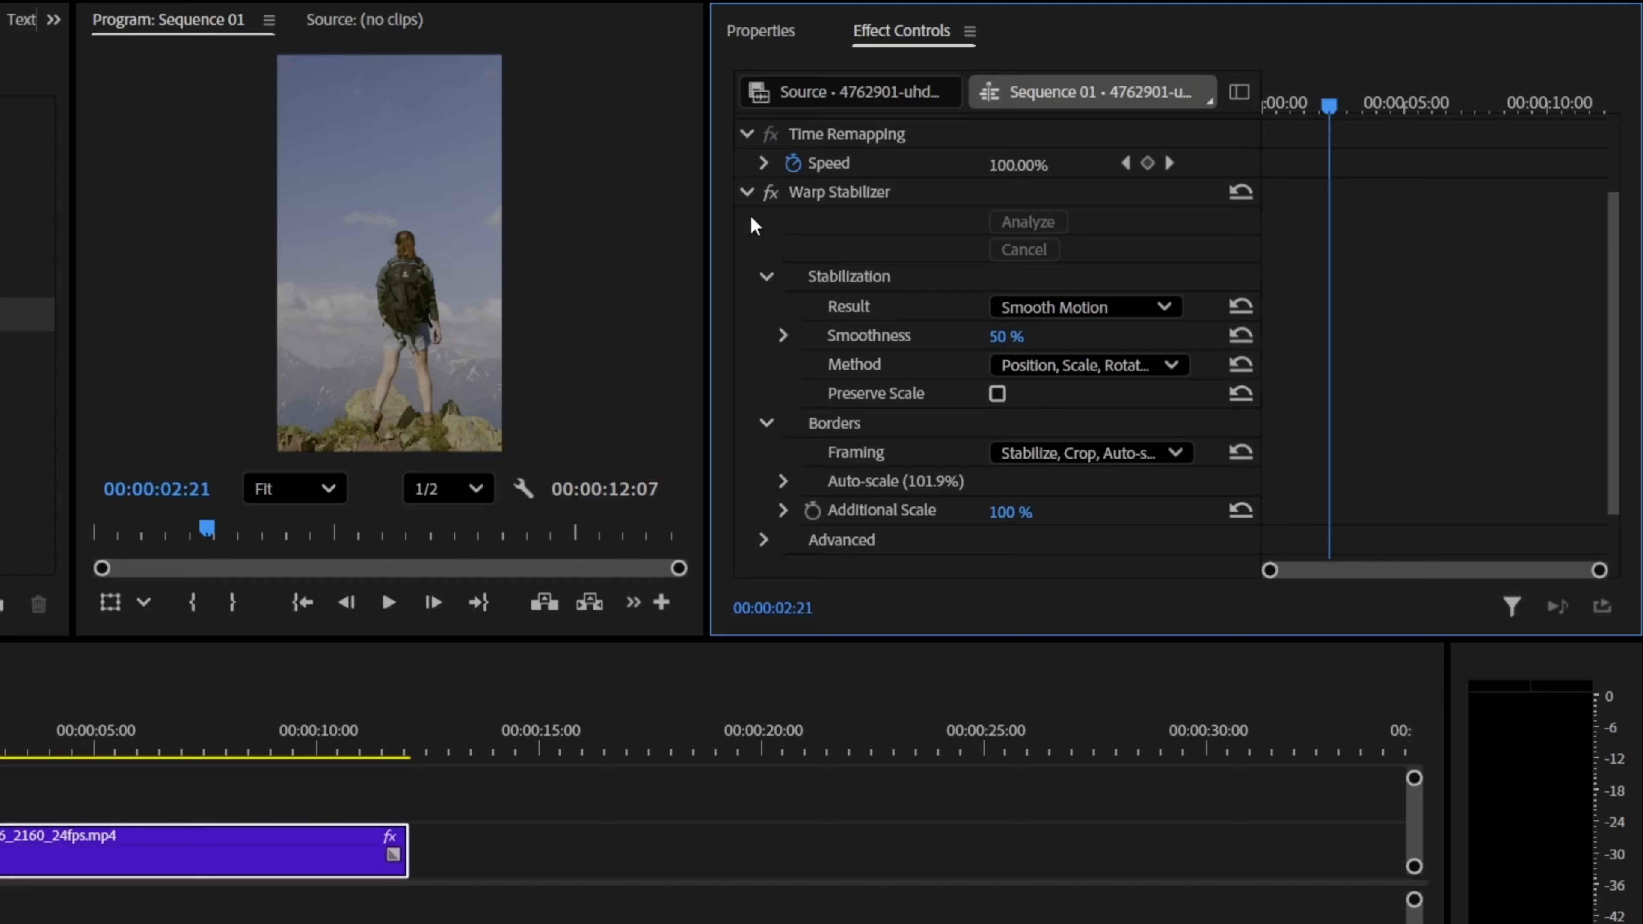
click(769, 192)
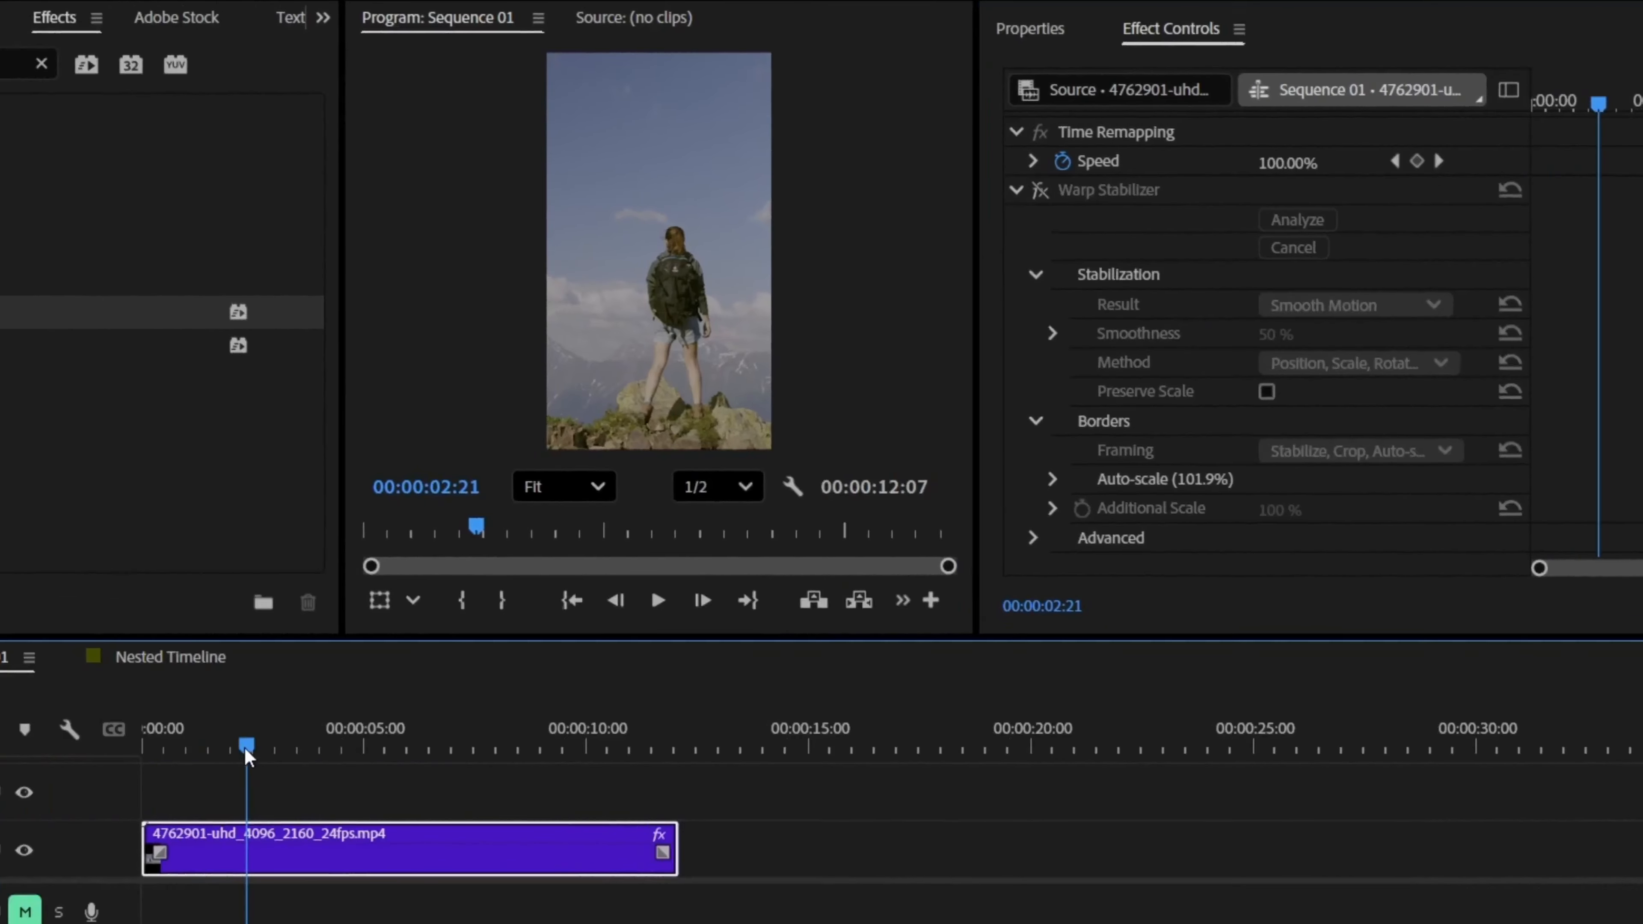
drag(247, 751, 230, 753)
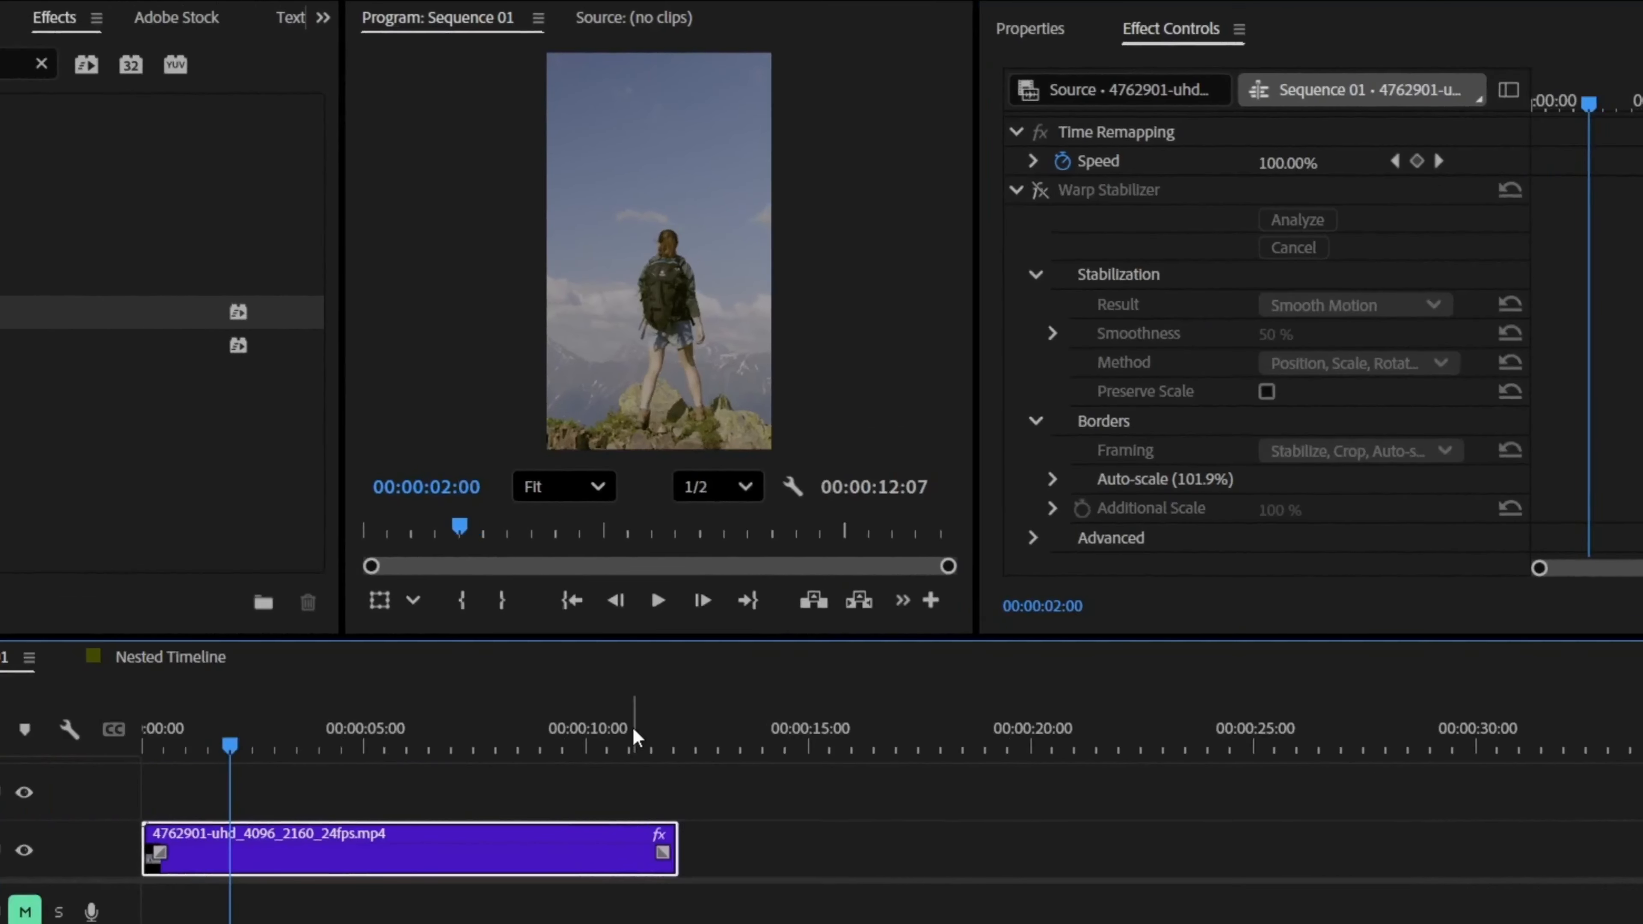
key(space)
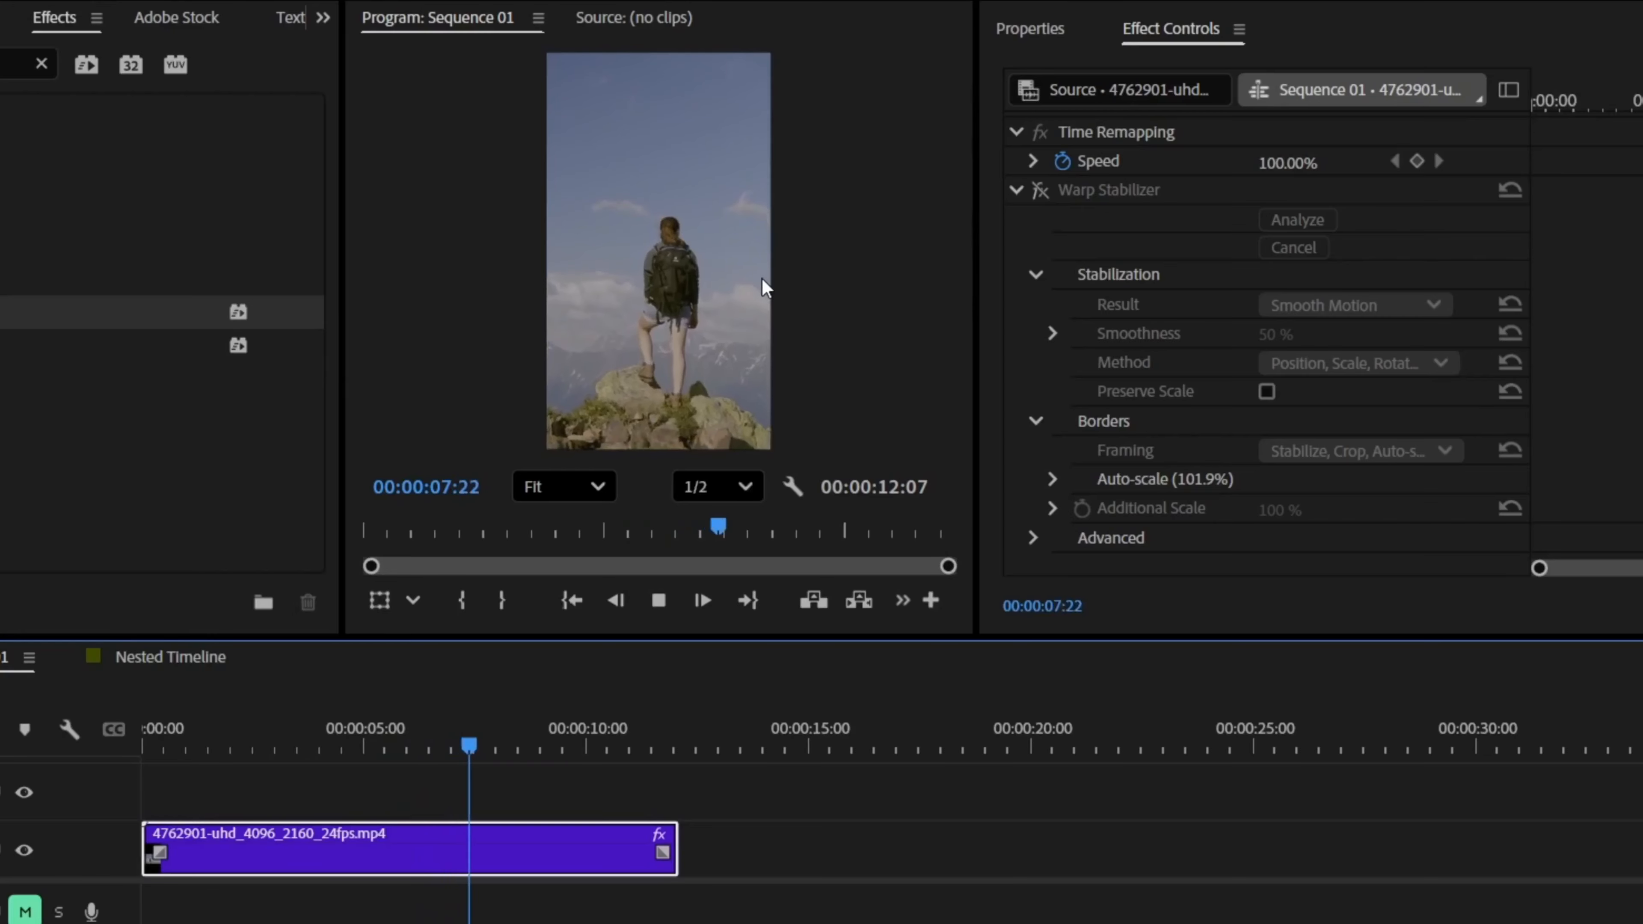
key(space)
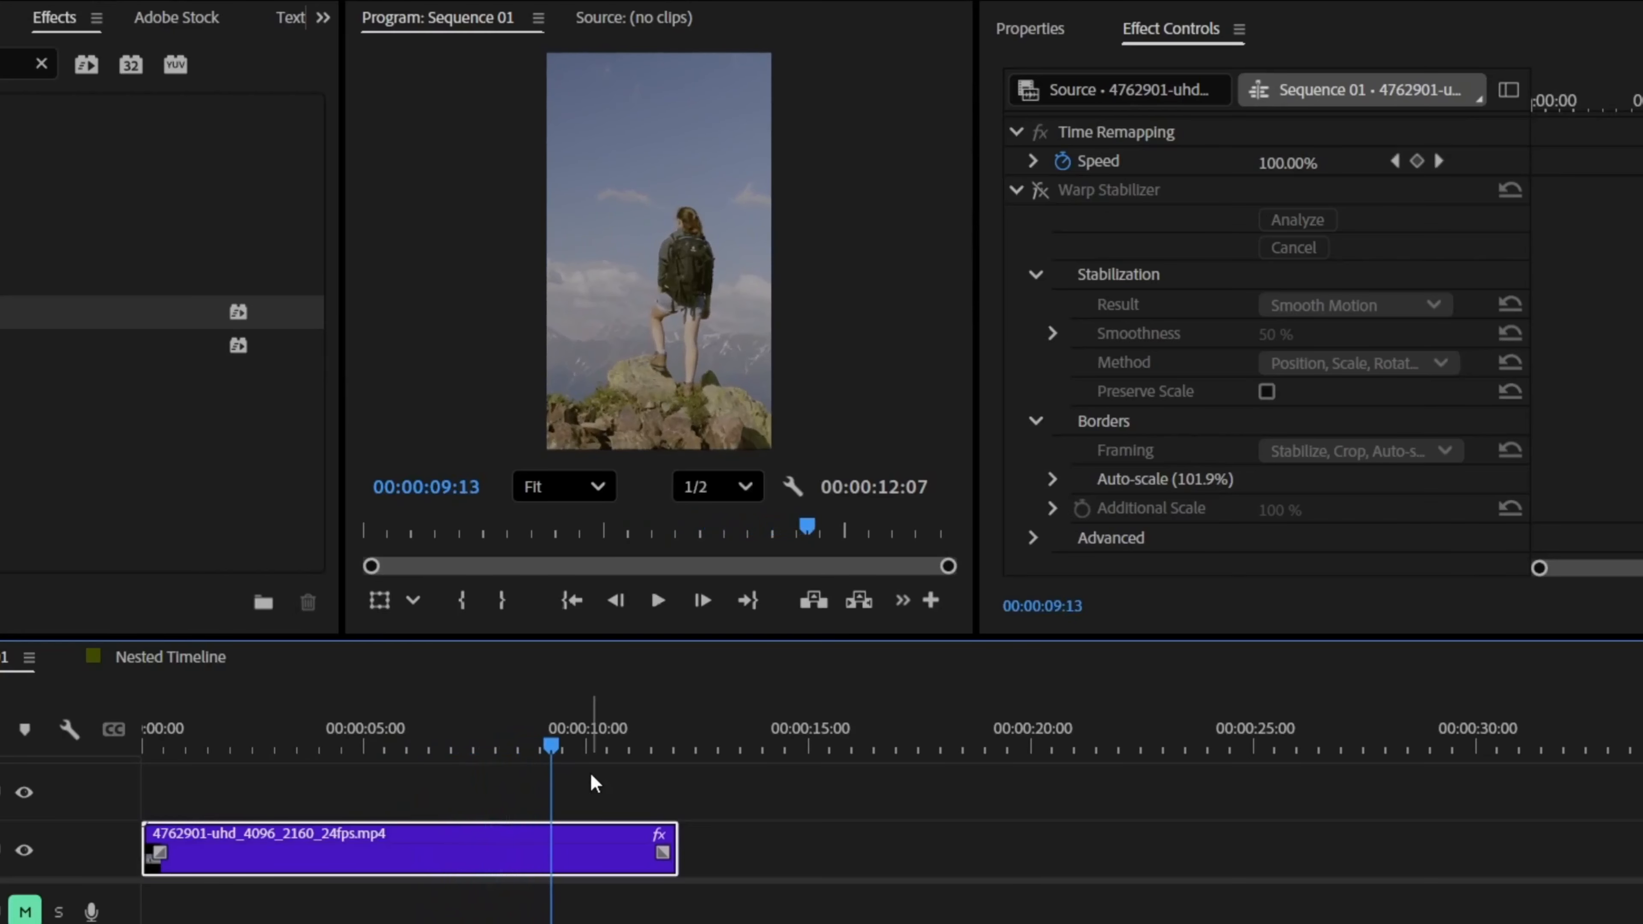
key(space)
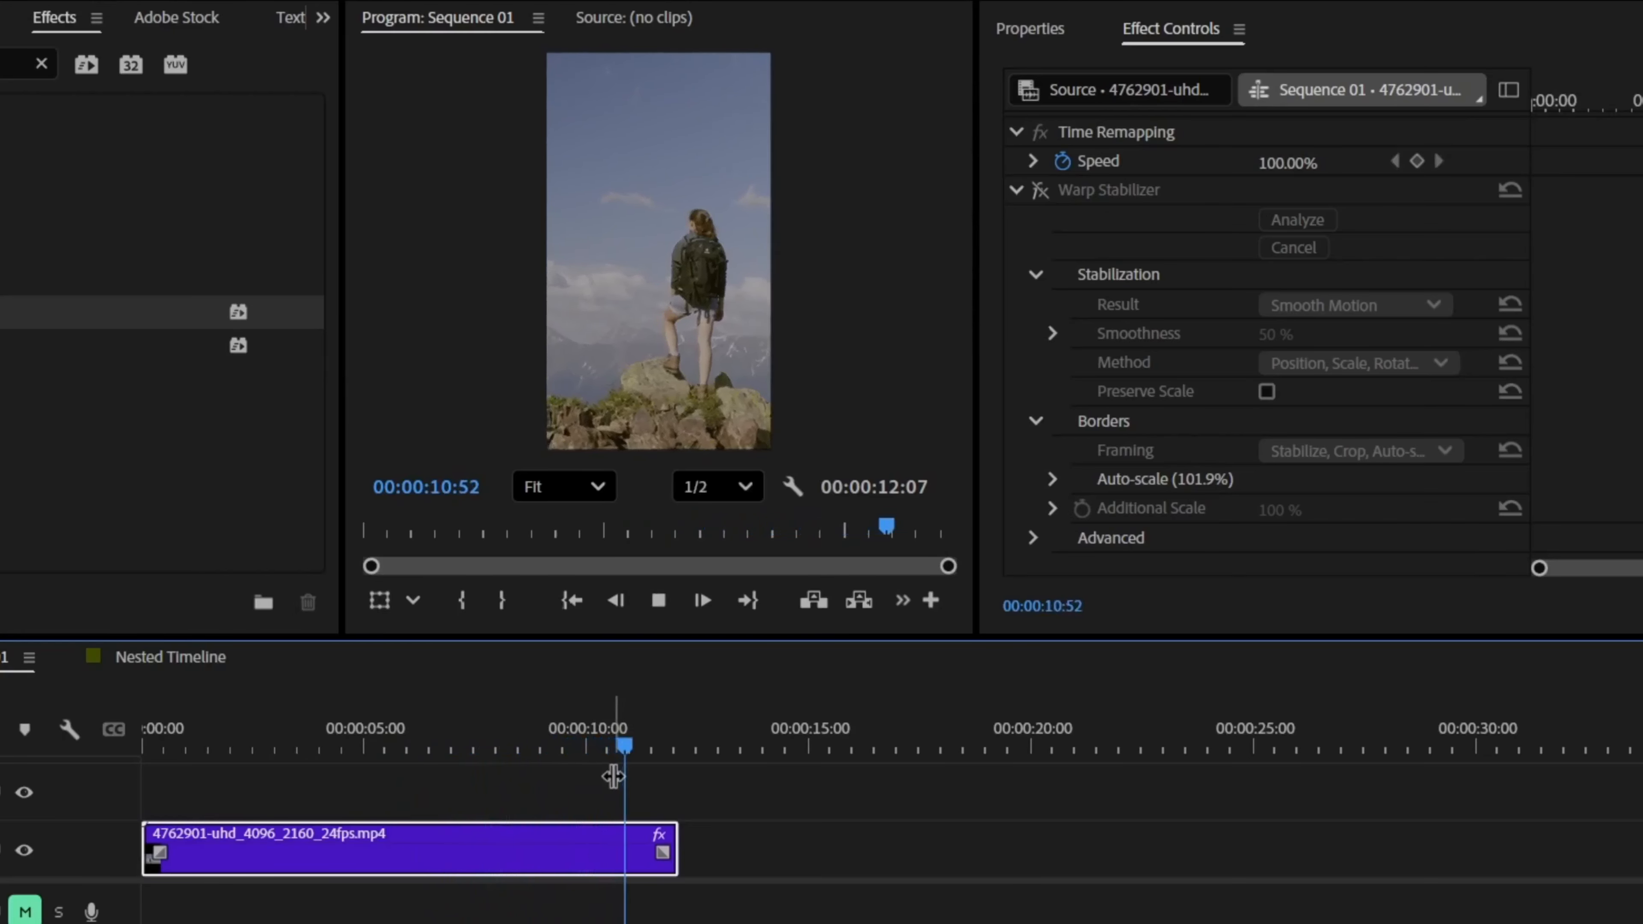
key(space)
Re-enable the Warp Stabilizer effect and replay the clip from near its start to compare the stabilized motion
click(1039, 191)
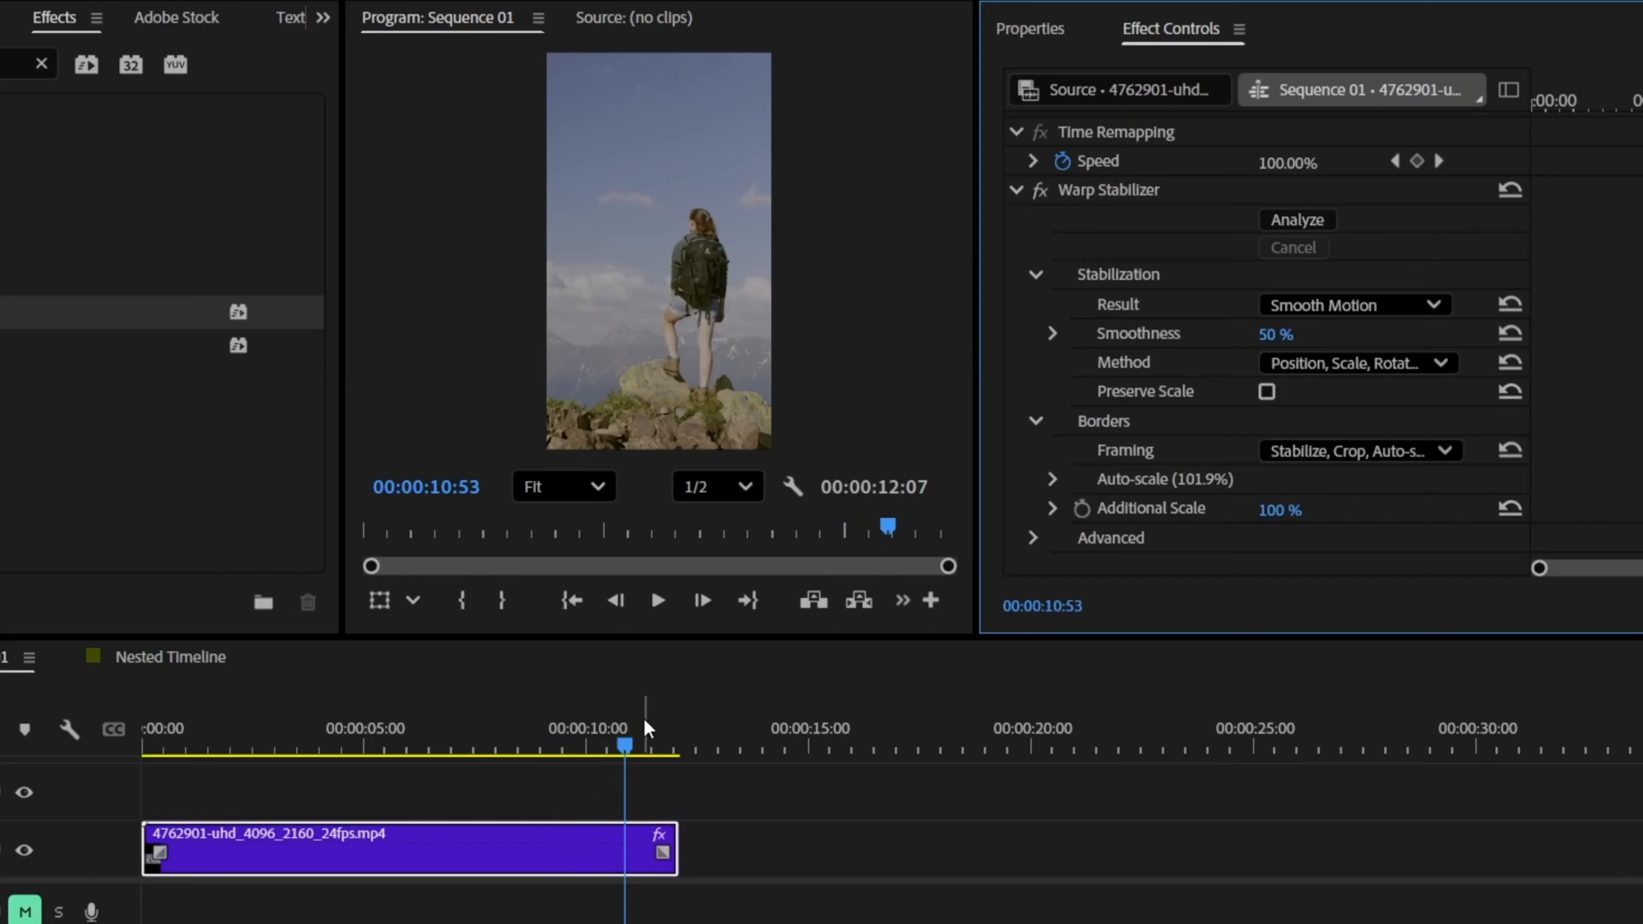
drag(643, 717, 253, 777)
key(space)
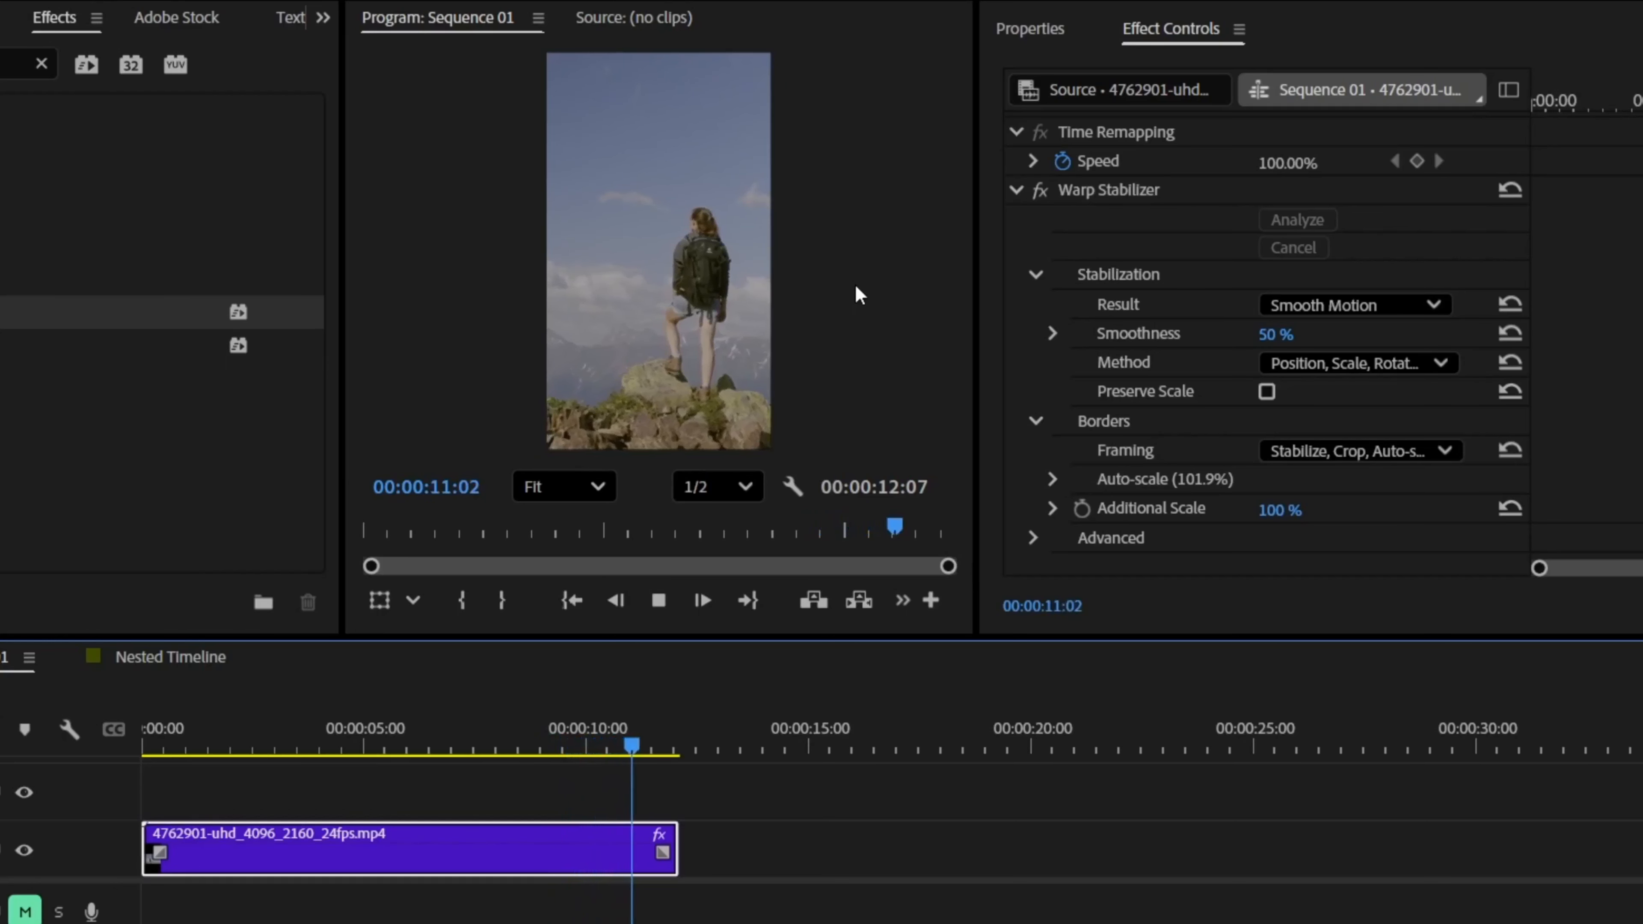
scroll(1230, 339, up, 3)
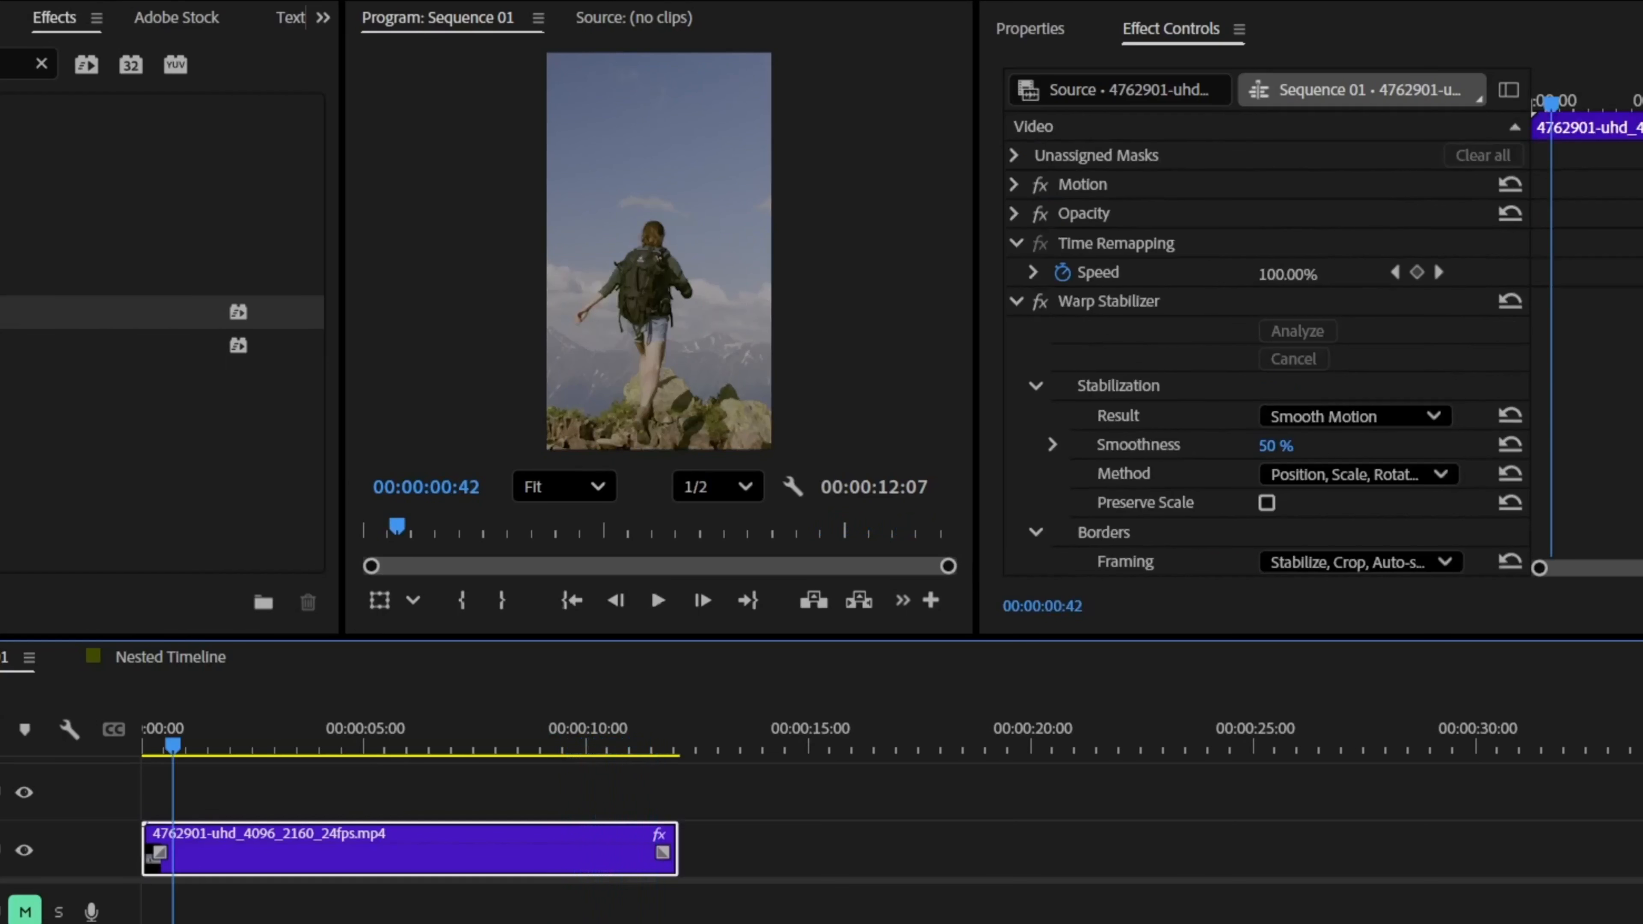